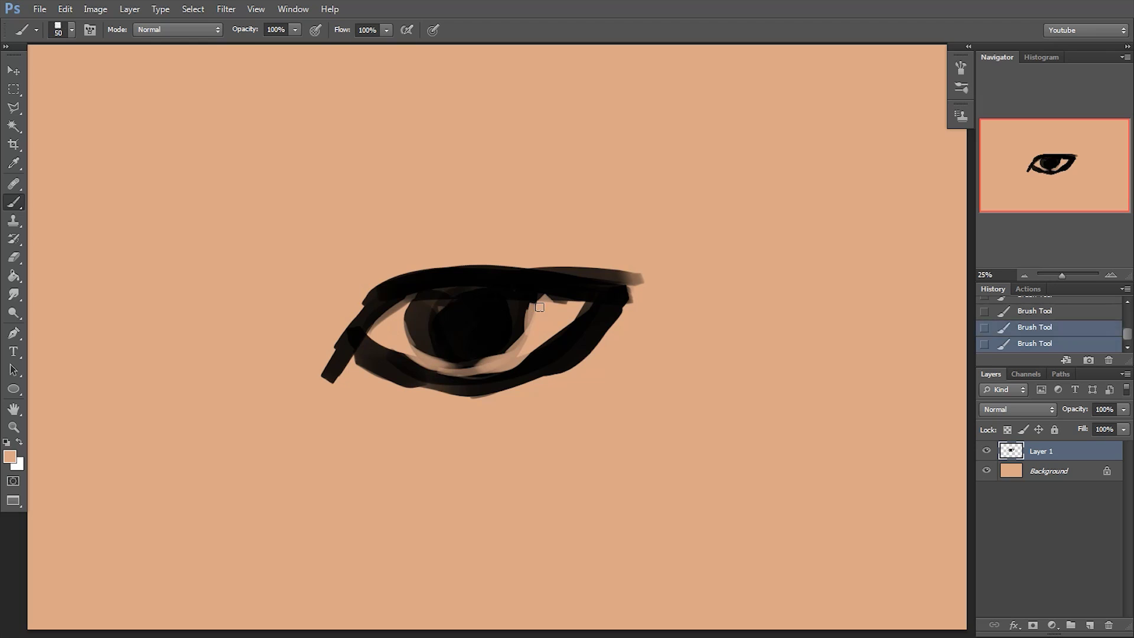
- Paint lighter skin-toned patches into the iris and redraw its dark lower edge using colours sampled from the canvas
{"action": "left_click", "coordinate": [482, 362], "text": "alt"}
{"action": "key", "text": "]"}
{"action": "mouse_move", "coordinate": [427, 318]}
{"action": "left_mouse_down"}
{"action": "mouse_move", "coordinate": [430, 329]}
{"action": "mouse_move", "coordinate": [489, 344]}
{"action": "mouse_move", "coordinate": [503, 310]}
{"action": "left_mouse_up"}
{"action": "left_click", "coordinate": [509, 284], "text": "alt"}
{"action": "key", "text": "["}
{"action": "left_click_drag", "start_coordinate": [402, 364], "coordinate": [524, 360]}
- Shape the tear duct at the eye's inner corner with a larger brush and sampled skin tones
{"action": "left_click", "coordinate": [402, 402], "text": "alt"}
{"action": "key", "text": "]"}
{"action": "mouse_move", "coordinate": [347, 371]}
{"action": "left_mouse_down"}
{"action": "mouse_move", "coordinate": [600, 349]}
{"action": "mouse_move", "coordinate": [613, 335]}
{"action": "mouse_move", "coordinate": [371, 366]}
{"action": "mouse_move", "coordinate": [360, 351]}
{"action": "mouse_move", "coordinate": [379, 350]}
{"action": "mouse_move", "coordinate": [383, 368]}
{"action": "left_mouse_up"}
{"action": "left_click", "coordinate": [546, 345], "text": "alt"}
{"action": "left_click", "coordinate": [386, 334], "text": "alt"}
- Draw the dark eyelid crease arching above the eye and thicken its outer end with a larger brush
{"action": "left_click", "coordinate": [395, 367], "text": "alt"}
{"action": "key", "text": "["}
{"action": "mouse_move", "coordinate": [350, 286]}
{"action": "left_mouse_down"}
{"action": "mouse_move", "coordinate": [316, 310]}
{"action": "mouse_move", "coordinate": [417, 245]}
{"action": "mouse_move", "coordinate": [499, 235]}
{"action": "left_mouse_up"}
{"action": "left_click_drag", "start_coordinate": [408, 248], "coordinate": [658, 263]}
{"action": "key", "text": "]"}
{"action": "key", "text": "]"}
{"action": "left_click_drag", "start_coordinate": [583, 247], "coordinate": [663, 259]}
{"action": "left_click_drag", "start_coordinate": [549, 241], "coordinate": [670, 256]}
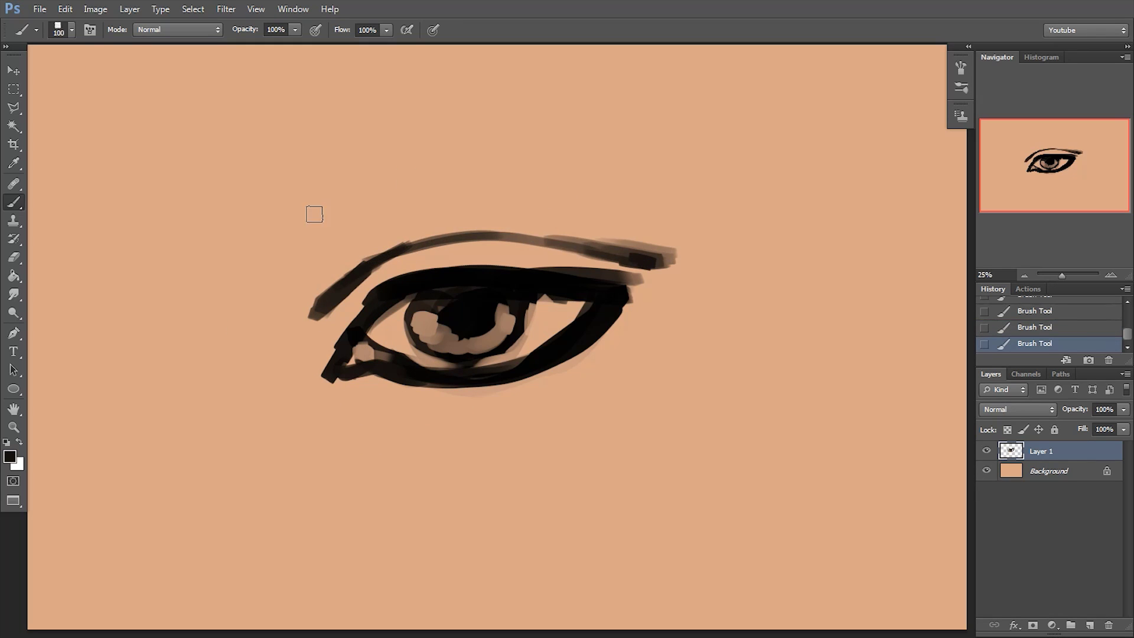
- Darken the upper lash line with a thinner brush and extend it to a point beyond the outer corner
{"action": "left_click_drag", "start_coordinate": [342, 349], "coordinate": [570, 278]}
{"action": "key", "text": "["}
{"action": "key", "text": "["}
{"action": "key", "text": "["}
{"action": "key", "text": "["}
{"action": "key", "text": "["}
{"action": "key", "text": "["}
{"action": "left_click_drag", "start_coordinate": [380, 281], "coordinate": [675, 276]}
{"action": "left_click_drag", "start_coordinate": [540, 269], "coordinate": [681, 276]}
{"action": "left_click_drag", "start_coordinate": [580, 284], "coordinate": [645, 282]}
- Paint short dark lash strokes flaring out from the lower lid at the outer corner of the eye
{"action": "left_click_drag", "start_coordinate": [612, 323], "coordinate": [639, 309]}
{"action": "left_click_drag", "start_coordinate": [608, 312], "coordinate": [651, 304]}
{"action": "key", "text": "]"}
{"action": "mouse_move", "coordinate": [582, 340]}
{"action": "left_mouse_down"}
{"action": "mouse_move", "coordinate": [650, 307]}
{"action": "mouse_move", "coordinate": [634, 322]}
{"action": "left_mouse_up"}
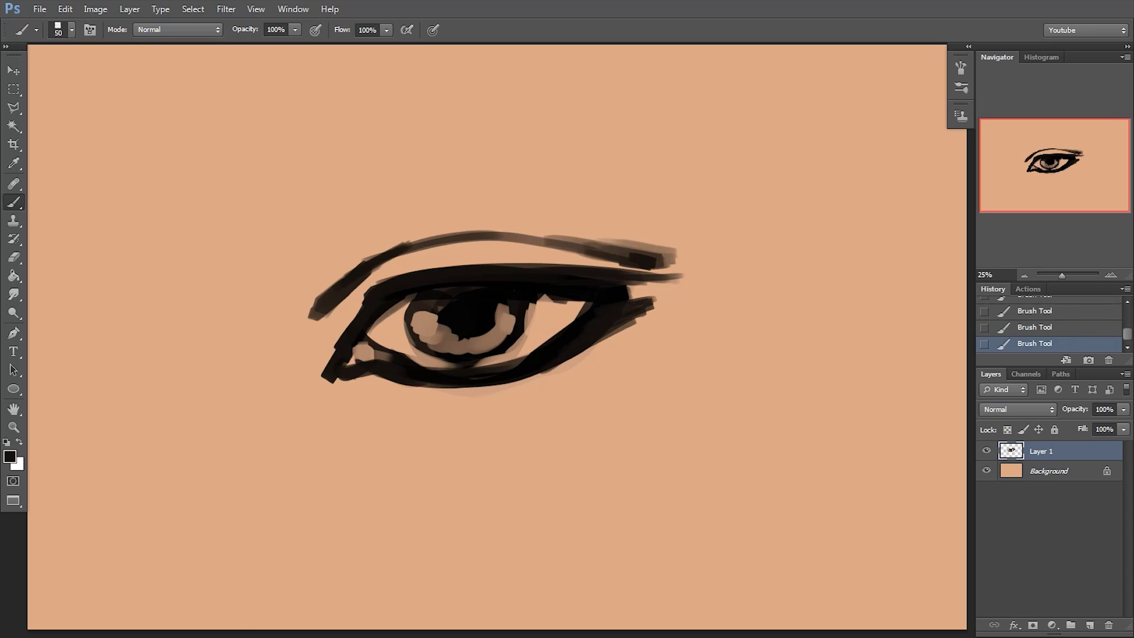
- Choose an off-white foreground colour and fill the white of the eye on the outer side of the iris
{"action": "left_click", "coordinate": [10, 456]}
{"action": "left_click", "coordinate": [713, 424]}
{"action": "key", "text": "Return"}
{"action": "key", "text": "]"}
{"action": "key", "text": "]"}
{"action": "left_click_drag", "start_coordinate": [538, 310], "coordinate": [520, 348]}
{"action": "mouse_move", "coordinate": [531, 313]}
{"action": "left_mouse_down"}
{"action": "mouse_move", "coordinate": [570, 322]}
{"action": "mouse_move", "coordinate": [541, 334]}
{"action": "left_mouse_up"}
- Paint the eye white below and on the inner side of the iris, and add light reflections over the iris
{"action": "key", "text": "["}
{"action": "key", "text": "["}
{"action": "mouse_move", "coordinate": [527, 343]}
{"action": "left_mouse_down"}
{"action": "mouse_move", "coordinate": [502, 356]}
{"action": "mouse_move", "coordinate": [408, 352]}
{"action": "left_mouse_up"}
{"action": "mouse_move", "coordinate": [408, 353]}
{"action": "left_mouse_down"}
{"action": "mouse_move", "coordinate": [381, 332]}
{"action": "mouse_move", "coordinate": [408, 313]}
{"action": "left_mouse_up"}
{"action": "mouse_move", "coordinate": [397, 350]}
{"action": "left_mouse_down"}
{"action": "mouse_move", "coordinate": [515, 350]}
{"action": "mouse_move", "coordinate": [512, 319]}
{"action": "mouse_move", "coordinate": [501, 321]}
{"action": "left_mouse_up"}
{"action": "mouse_move", "coordinate": [417, 314]}
{"action": "left_mouse_down"}
{"action": "mouse_move", "coordinate": [405, 317]}
{"action": "mouse_move", "coordinate": [454, 349]}
{"action": "left_mouse_up"}
- Refine the iris's lower part and rim with a smaller brush and brown tones sampled from the eye
{"action": "left_click", "coordinate": [490, 332], "text": "alt"}
{"action": "key", "text": "["}
{"action": "key", "text": "["}
{"action": "key", "text": "["}
{"action": "left_click", "coordinate": [455, 340], "text": "alt"}
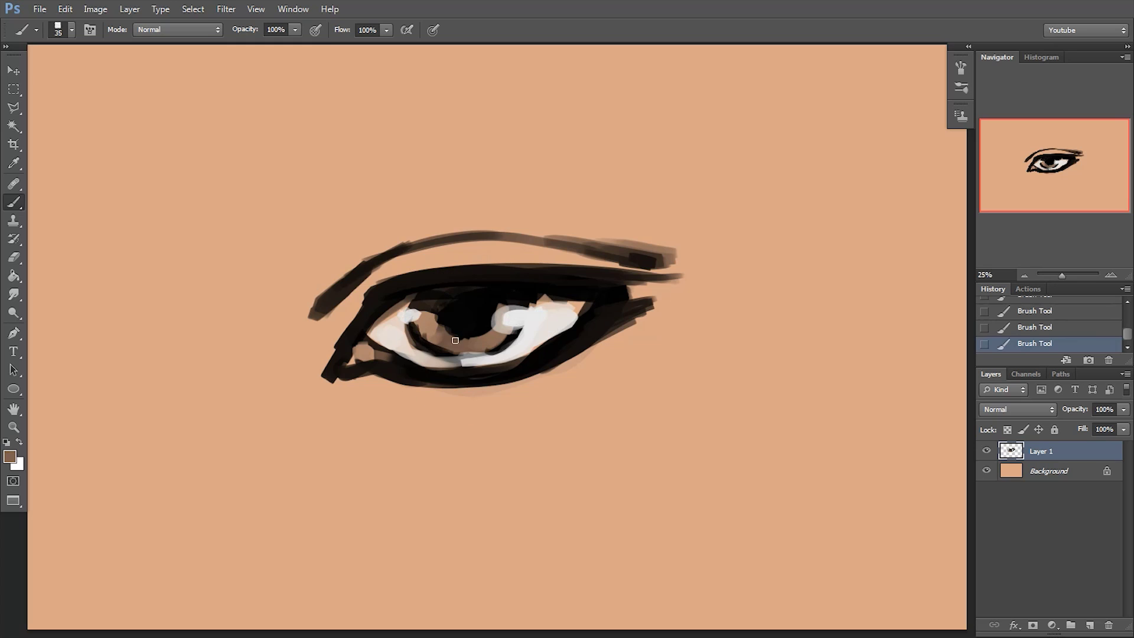
{"action": "left_click", "coordinate": [512, 344], "text": "alt"}
{"action": "left_click_drag", "start_coordinate": [512, 345], "coordinate": [492, 353]}
{"action": "left_click", "coordinate": [440, 337], "text": "alt"}
{"action": "mouse_move", "coordinate": [450, 354]}
{"action": "left_mouse_down"}
{"action": "mouse_move", "coordinate": [434, 357]}
{"action": "mouse_move", "coordinate": [454, 353]}
{"action": "left_mouse_up"}
{"action": "left_click_drag", "start_coordinate": [495, 349], "coordinate": [515, 337]}
- Set the foreground colour to blue #3d6a94 and paint the iris and the ring around the pupil
{"action": "left_click", "coordinate": [10, 457]}
{"action": "left_click_drag", "start_coordinate": [915, 567], "coordinate": [915, 488]}
{"action": "left_click", "coordinate": [817, 489]}
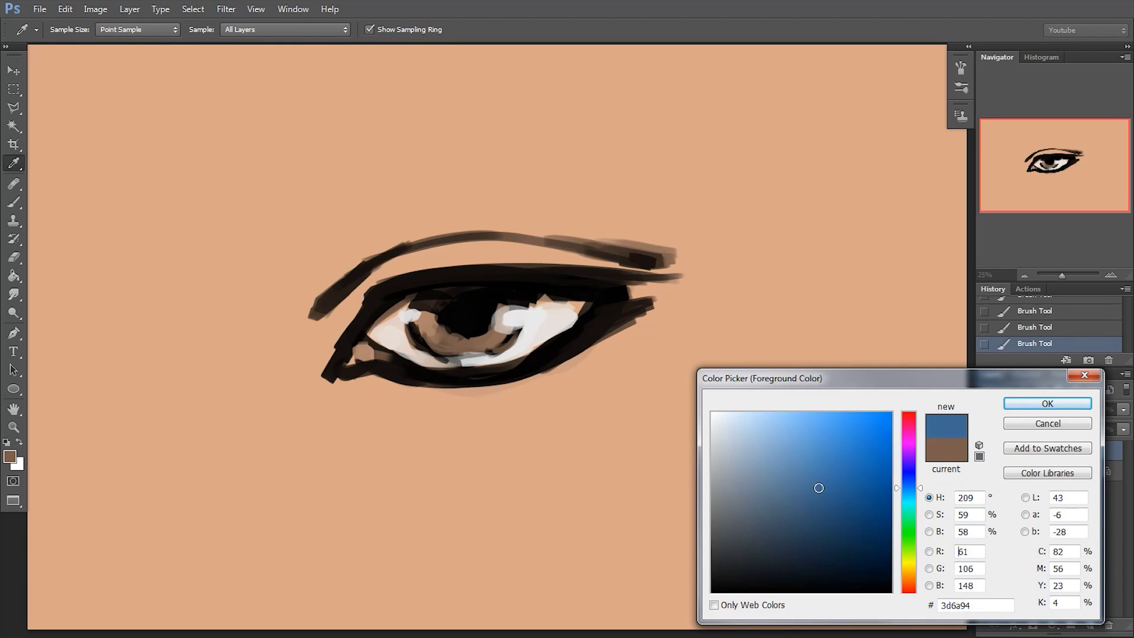
{"action": "left_click", "coordinate": [1046, 405]}
{"action": "key", "text": "bracketright"}
{"action": "mouse_move", "coordinate": [438, 338]}
{"action": "left_mouse_down"}
{"action": "mouse_move", "coordinate": [427, 325]}
{"action": "mouse_move", "coordinate": [472, 345]}
{"action": "mouse_move", "coordinate": [504, 333]}
{"action": "left_mouse_up"}
{"action": "mouse_move", "coordinate": [425, 319]}
{"action": "left_mouse_down"}
{"action": "mouse_move", "coordinate": [479, 346]}
{"action": "mouse_move", "coordinate": [490, 307]}
{"action": "left_mouse_up"}
{"action": "mouse_move", "coordinate": [480, 335]}
{"action": "left_mouse_down"}
{"action": "mouse_move", "coordinate": [453, 334]}
{"action": "mouse_move", "coordinate": [458, 300]}
{"action": "left_mouse_up"}
{"action": "mouse_move", "coordinate": [457, 301]}
{"action": "left_mouse_down"}
{"action": "mouse_move", "coordinate": [423, 386]}
{"action": "mouse_move", "coordinate": [448, 309]}
{"action": "mouse_move", "coordinate": [480, 321]}
{"action": "mouse_move", "coordinate": [461, 307]}
{"action": "mouse_move", "coordinate": [478, 327]}
{"action": "mouse_move", "coordinate": [430, 328]}
{"action": "mouse_move", "coordinate": [472, 342]}
{"action": "left_mouse_up"}
- Darken the pupil, then pick a bright blue foreground colour and paint highlights in the lower part of the iris
{"action": "left_click", "coordinate": [380, 365], "text": "alt"}
{"action": "key", "text": "bracketleft"}
{"action": "key", "text": "bracketleft"}
{"action": "left_click", "coordinate": [11, 457]}
{"action": "left_click", "coordinate": [443, 341]}
{"action": "left_click", "coordinate": [837, 412]}
{"action": "left_click", "coordinate": [1046, 404]}
{"action": "key", "text": "bracketright"}
{"action": "key", "text": "bracketright"}
{"action": "key", "text": "bracketright"}
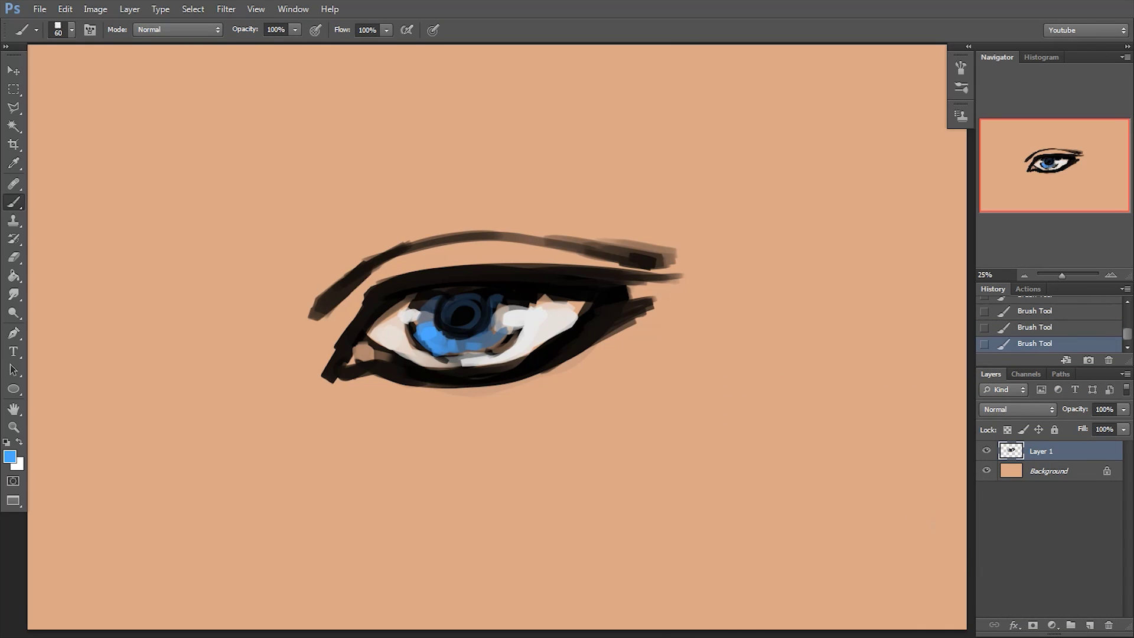
- Shrink the eye drawing with Free Transform and place it in the upper-right corner of the canvas
{"action": "left_click_drag", "start_coordinate": [537, 451], "coordinate": [763, 297]}
{"action": "key", "text": "ctrl+t"}
{"action": "left_click_drag", "start_coordinate": [534, 374], "coordinate": [913, 191]}
{"action": "left_click_drag", "start_coordinate": [946, 169], "coordinate": [813, 165]}
{"action": "left_click_drag", "start_coordinate": [779, 189], "coordinate": [851, 153]}
{"action": "left_click_drag", "start_coordinate": [914, 139], "coordinate": [886, 136]}
{"action": "key", "text": "Return"}
{"action": "key", "text": "b"}
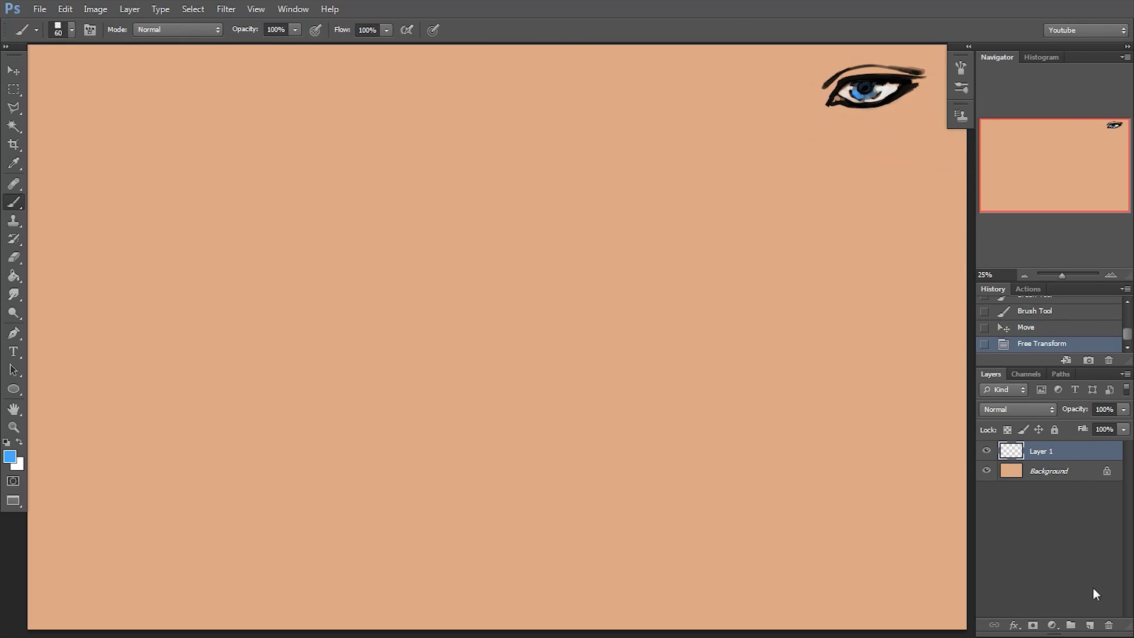
- Draw a filled black circle on a new layer and position it in the left part of the canvas
{"action": "left_click", "coordinate": [14, 389]}
{"action": "key", "text": "d"}
{"action": "left_click_drag", "start_coordinate": [137, 271], "coordinate": [269, 401]}
{"action": "key", "text": "ctrl+z"}
{"action": "left_click", "coordinate": [1091, 625]}
{"action": "mouse_move", "coordinate": [142, 284]}
{"action": "left_mouse_down"}
{"action": "mouse_move", "coordinate": [299, 431]}
{"action": "mouse_move", "coordinate": [281, 424]}
{"action": "left_mouse_up"}
{"action": "key", "text": "b"}
{"action": "left_click_drag", "start_coordinate": [233, 390], "coordinate": [229, 358]}
- Choose a soft round brush and lock the transparent pixels of the circle's layer
{"action": "right_click", "coordinate": [458, 294]}
{"action": "double_click", "coordinate": [418, 411]}
{"action": "left_click", "coordinate": [1008, 430]}
- Set the foreground colour to beige #d9bdac and shade the circle into a sphere with a soft 800 px brush
{"action": "key", "text": "alt"}
{"action": "left_click", "coordinate": [15, 462]}
{"action": "left_click_drag", "start_coordinate": [731, 487], "coordinate": [749, 439]}
{"action": "left_click", "coordinate": [607, 441]}
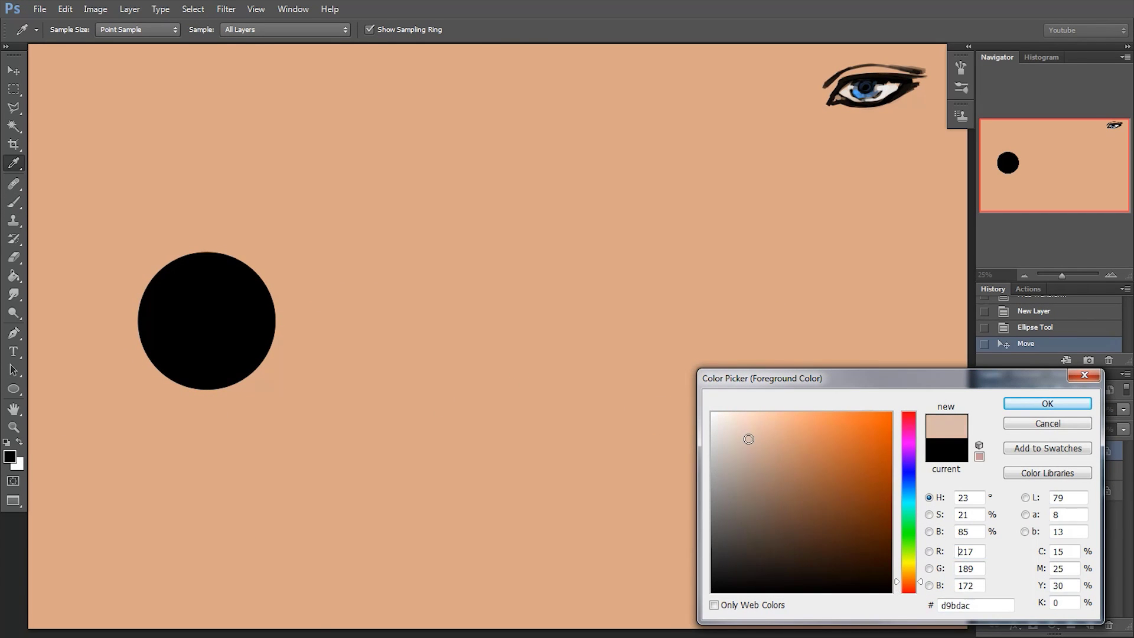
{"action": "key", "text": "Return"}
{"action": "key", "text": "b"}
{"action": "mouse_move", "coordinate": [213, 307]}
{"action": "left_mouse_down"}
{"action": "mouse_move", "coordinate": [236, 345]}
{"action": "mouse_move", "coordinate": [208, 308]}
{"action": "mouse_move", "coordinate": [212, 322]}
{"action": "mouse_move", "coordinate": [260, 308]}
{"action": "left_mouse_up"}
{"action": "key", "text": "ctrl+z"}
{"action": "key", "text": "bracketright"}
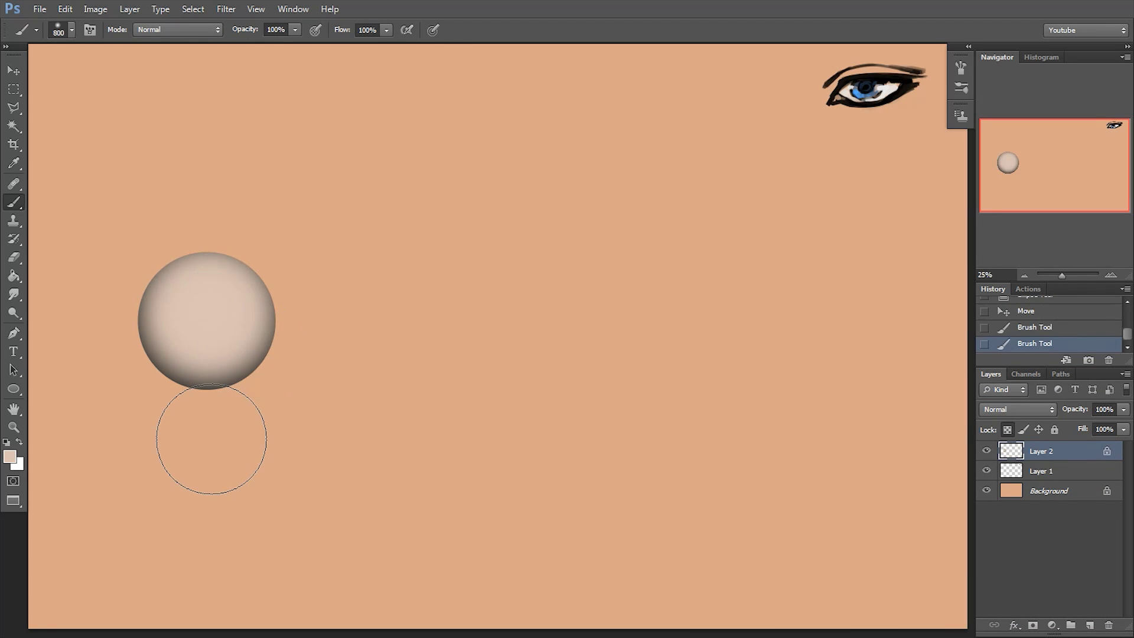
- Warm the sphere's midtones with a Color Balance adjustment
{"action": "key", "text": "ctrl+b"}
{"action": "left_click_drag", "start_coordinate": [948, 527], "coordinate": [939, 526]}
{"action": "left_click_drag", "start_coordinate": [922, 560], "coordinate": [938, 561]}
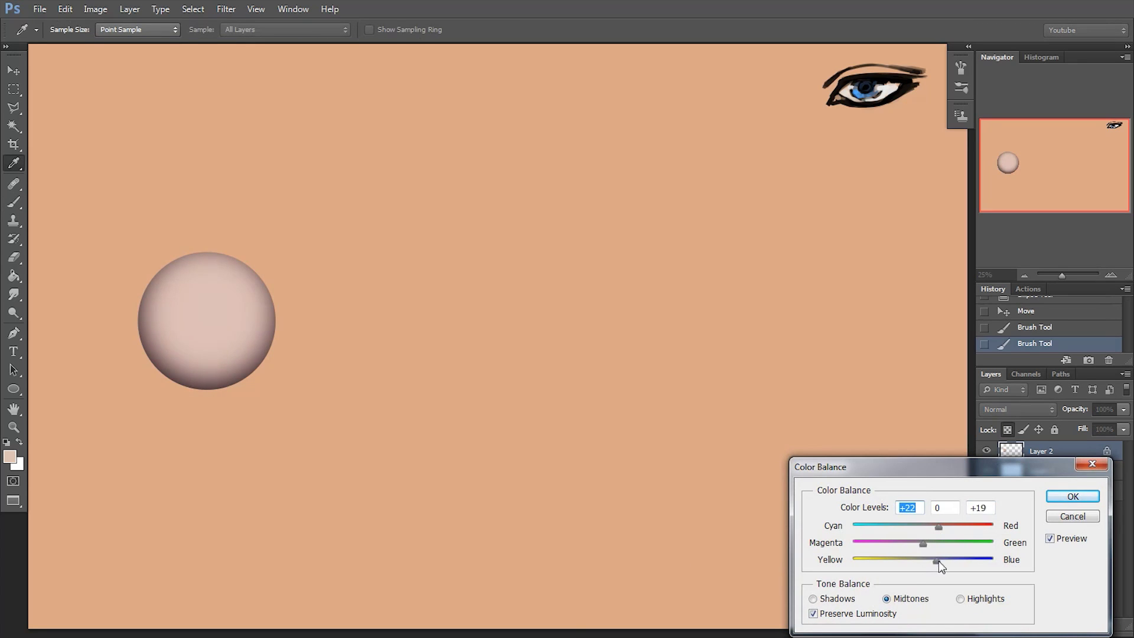
{"action": "key", "text": "Return"}
- Duplicate the sphere twice into an evenly spaced horizontal row and merge the copies into Layer 2
{"action": "left_click_drag", "start_coordinate": [253, 414], "coordinate": [798, 418]}
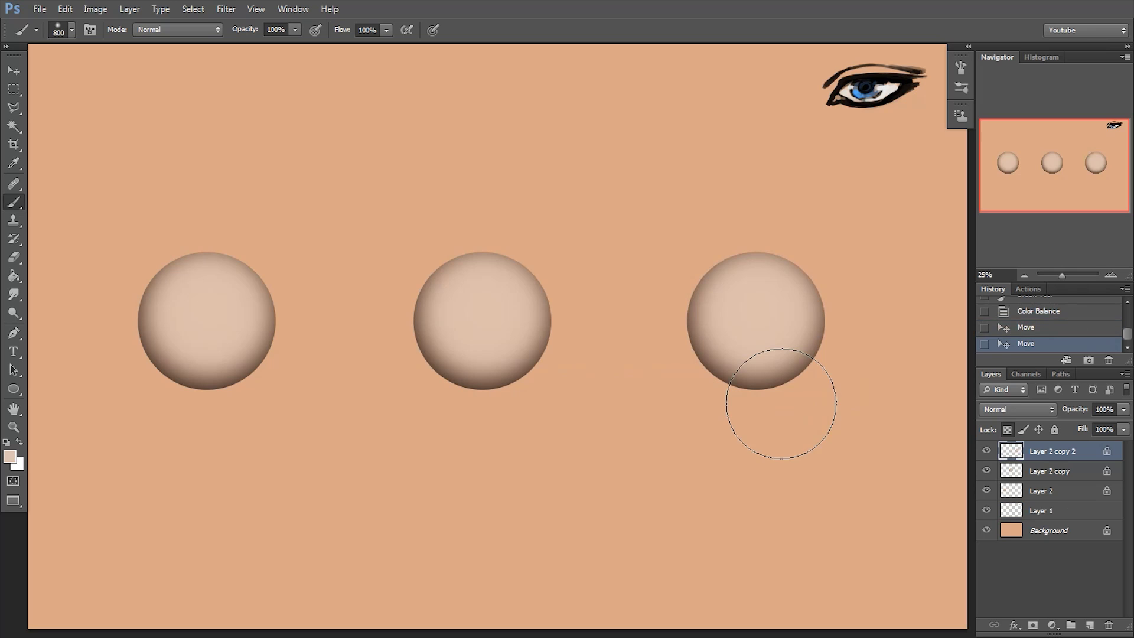
{"action": "key", "text": "ctrl+e"}
{"action": "key", "text": "ctrl+e"}
- Select the 30 px hard round brush and set the foreground colour to near-black
{"action": "right_click", "coordinate": [458, 391]}
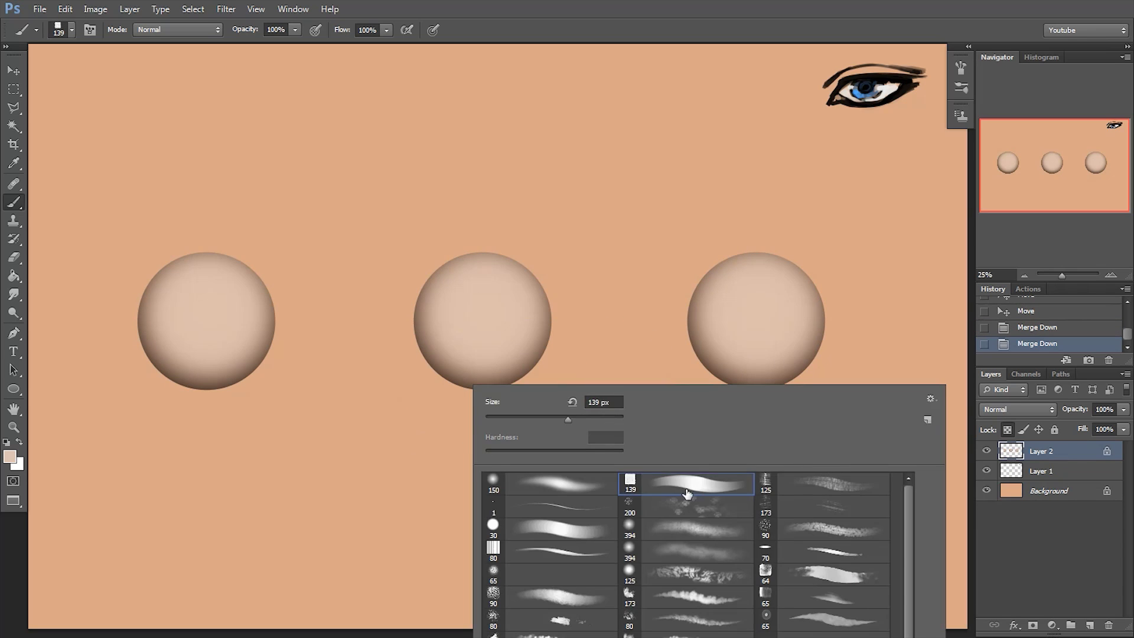
{"action": "double_click", "coordinate": [701, 486]}
{"action": "right_click", "coordinate": [446, 391]}
{"action": "left_click", "coordinate": [553, 530]}
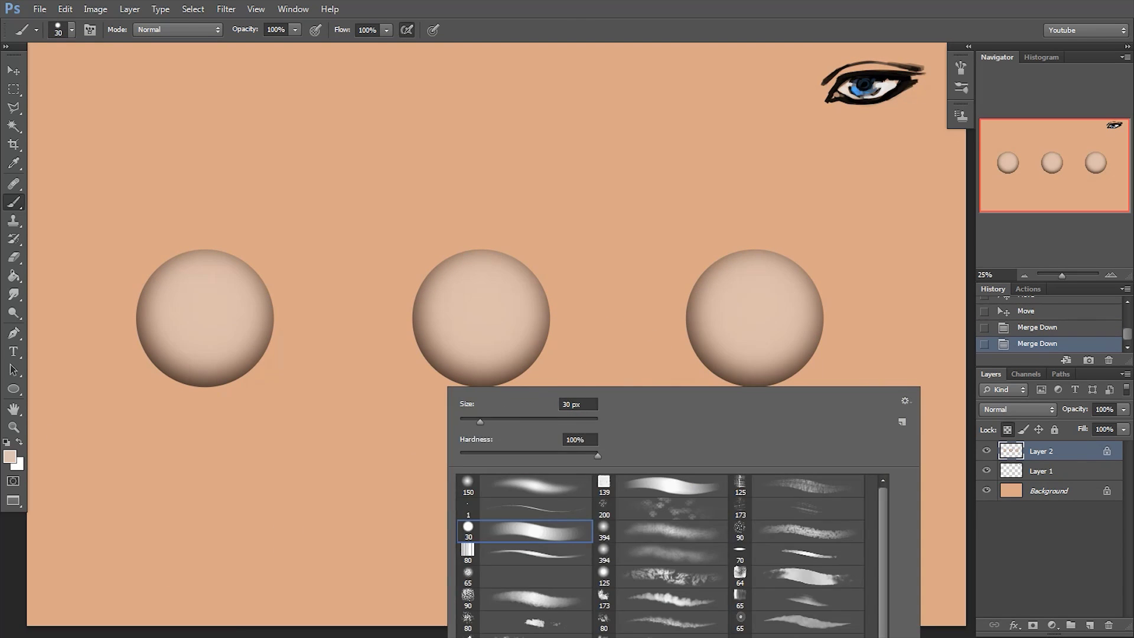
{"action": "left_click", "coordinate": [354, 472]}
{"action": "left_click", "coordinate": [10, 457]}
{"action": "left_click_drag", "start_coordinate": [728, 554], "coordinate": [696, 566]}
{"action": "key", "text": "Return"}
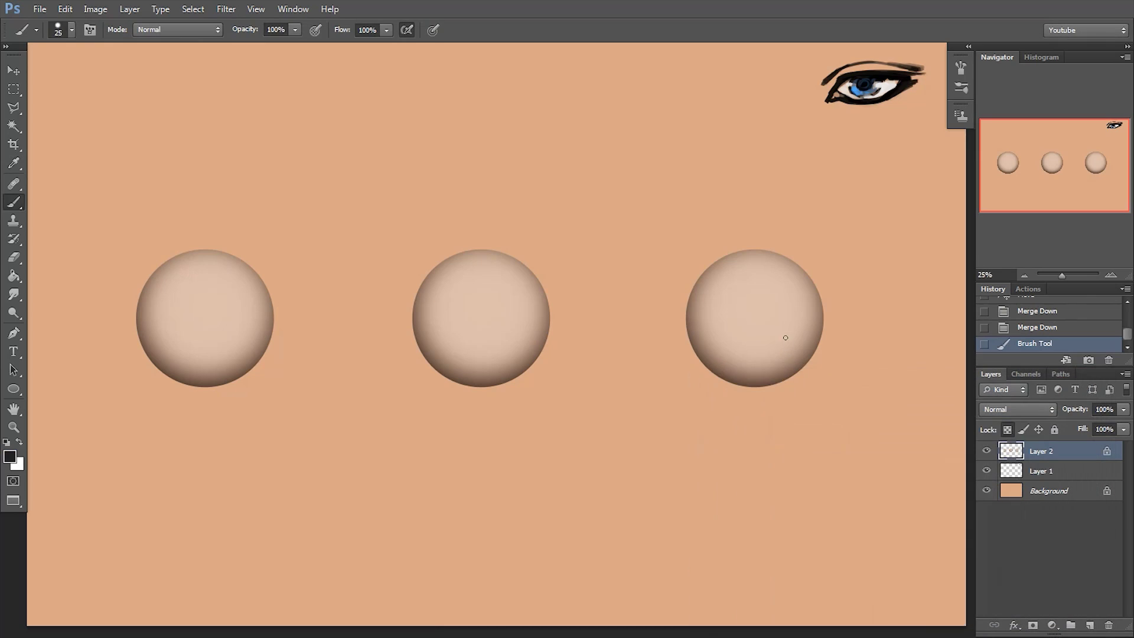
- Mark two eye-corner dots on each of the three spheres and fade the far dot on the left sphere
{"action": "left_click", "coordinate": [693, 323]}
{"action": "left_click", "coordinate": [818, 317]}
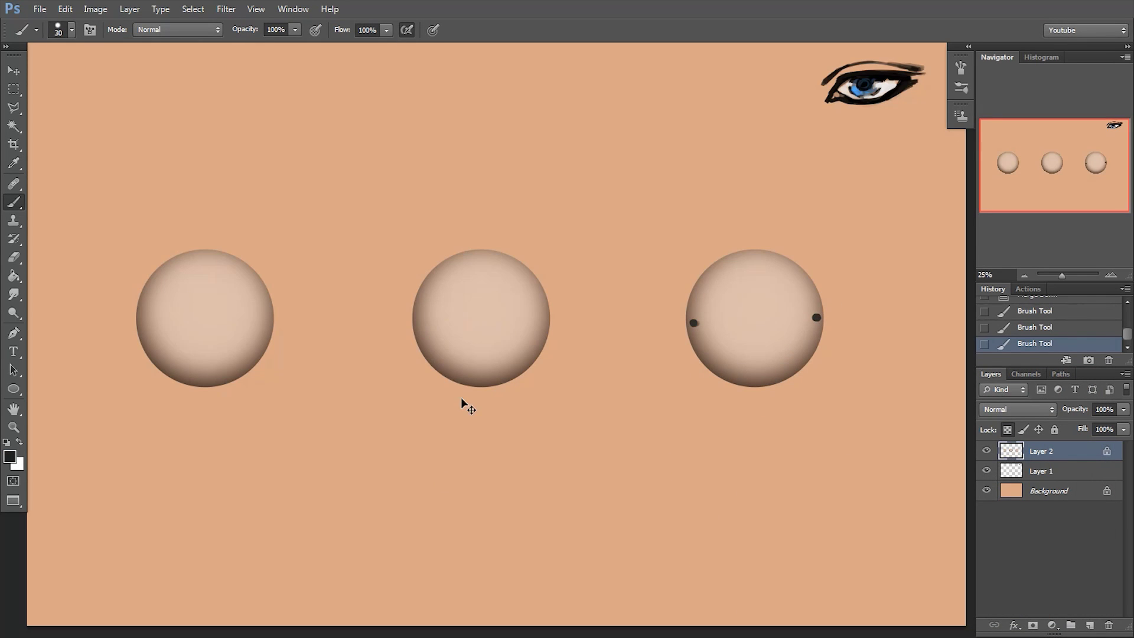
{"action": "key", "text": "ctrl+z"}
{"action": "left_click", "coordinate": [804, 278]}
{"action": "left_click", "coordinate": [168, 335]}
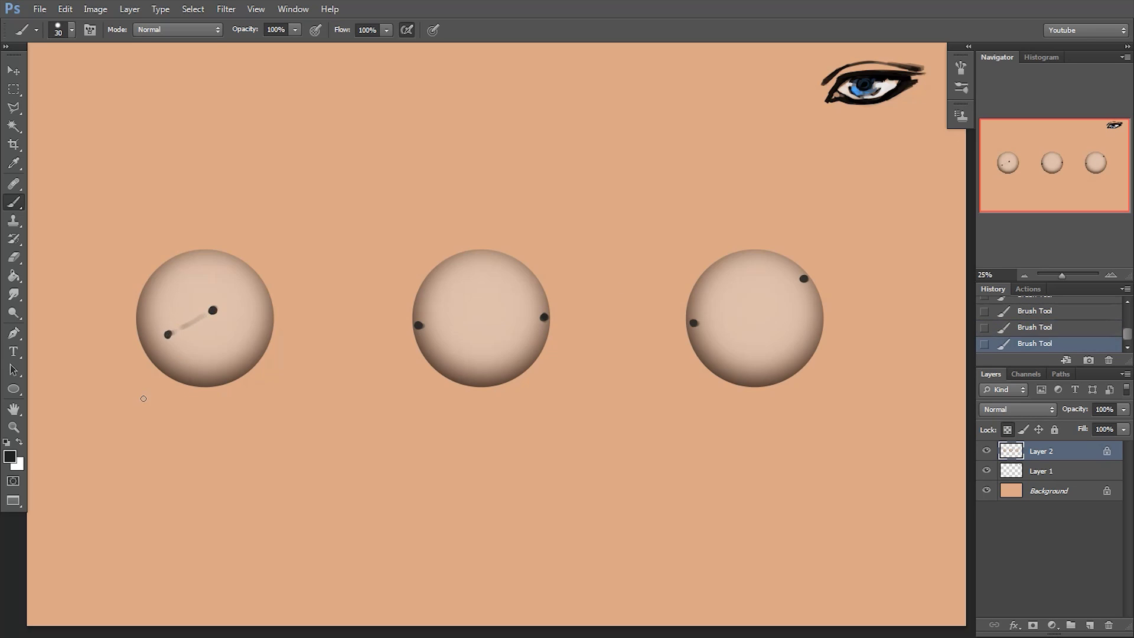
{"action": "left_click", "coordinate": [179, 335], "text": "alt"}
{"action": "left_click", "coordinate": [168, 334]}
- Draw a dark almond-shaped eyelid outline between the two dots on the middle sphere
{"action": "left_click", "coordinate": [804, 277], "text": "alt"}
{"action": "mouse_move", "coordinate": [416, 325]}
{"action": "left_mouse_down"}
{"action": "mouse_move", "coordinate": [455, 287]}
{"action": "mouse_move", "coordinate": [548, 295]}
{"action": "left_mouse_up"}
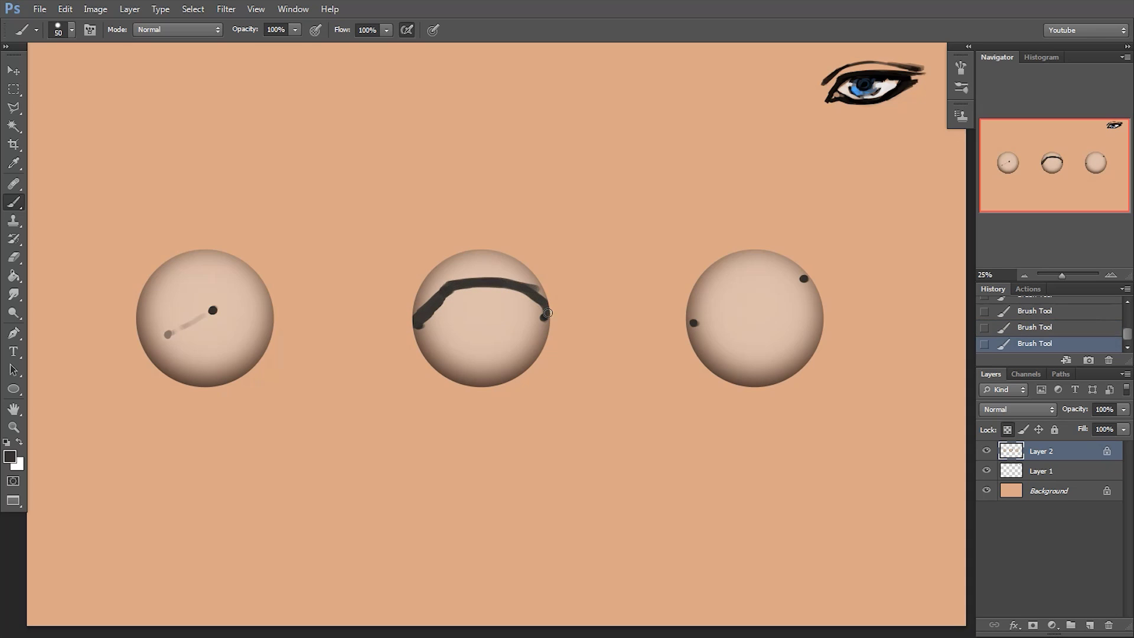
{"action": "mouse_move", "coordinate": [422, 327]}
{"action": "left_mouse_down"}
{"action": "mouse_move", "coordinate": [456, 341]}
{"action": "mouse_move", "coordinate": [518, 334]}
{"action": "mouse_move", "coordinate": [548, 319]}
{"action": "mouse_move", "coordinate": [524, 285]}
{"action": "left_mouse_up"}
{"action": "left_click_drag", "start_coordinate": [436, 335], "coordinate": [478, 338]}
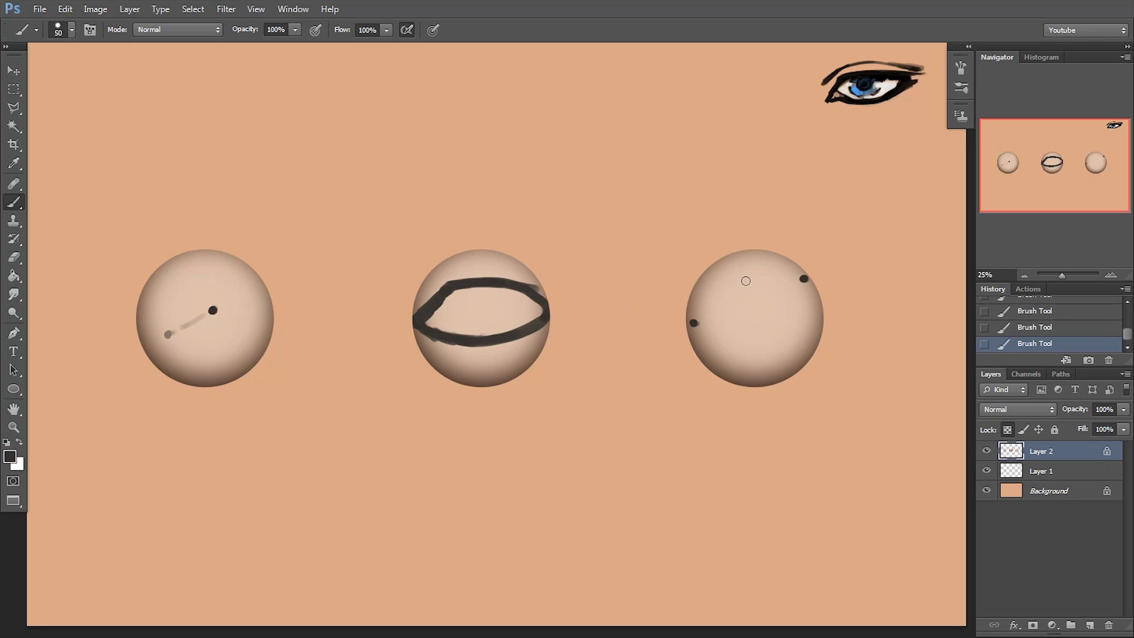
- Unlock Layer 2's transparent pixels and draw an upward-curving eyelid outline between the dots on the right sphere
{"action": "mouse_move", "coordinate": [693, 326]}
{"action": "left_mouse_down"}
{"action": "mouse_move", "coordinate": [713, 297]}
{"action": "mouse_move", "coordinate": [761, 276]}
{"action": "mouse_move", "coordinate": [804, 276]}
{"action": "mouse_move", "coordinate": [695, 284]}
{"action": "mouse_move", "coordinate": [715, 267]}
{"action": "left_mouse_up"}
{"action": "left_click", "coordinate": [1008, 430]}
{"action": "mouse_move", "coordinate": [689, 325]}
{"action": "left_mouse_down"}
{"action": "mouse_move", "coordinate": [718, 259]}
{"action": "mouse_move", "coordinate": [794, 260]}
{"action": "mouse_move", "coordinate": [808, 279]}
{"action": "left_mouse_up"}
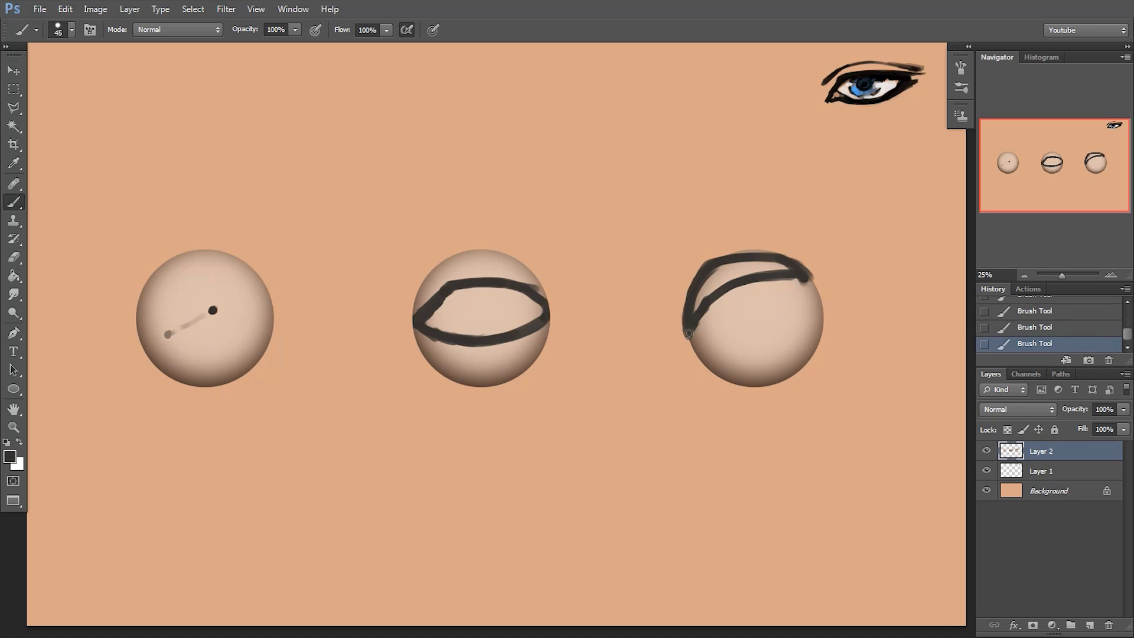
- Draw a wedge-shaped side-view eyelid outline on the left sphere, running from the dark dot past the sphere's edge
{"action": "mouse_move", "coordinate": [211, 311]}
{"action": "left_mouse_down"}
{"action": "mouse_move", "coordinate": [141, 303]}
{"action": "mouse_move", "coordinate": [189, 307]}
{"action": "left_mouse_up"}
{"action": "mouse_move", "coordinate": [161, 371]}
{"action": "left_mouse_down"}
{"action": "mouse_move", "coordinate": [192, 352]}
{"action": "mouse_move", "coordinate": [212, 312]}
{"action": "mouse_move", "coordinate": [167, 367]}
{"action": "mouse_move", "coordinate": [137, 304]}
{"action": "mouse_move", "coordinate": [175, 336]}
{"action": "left_mouse_up"}
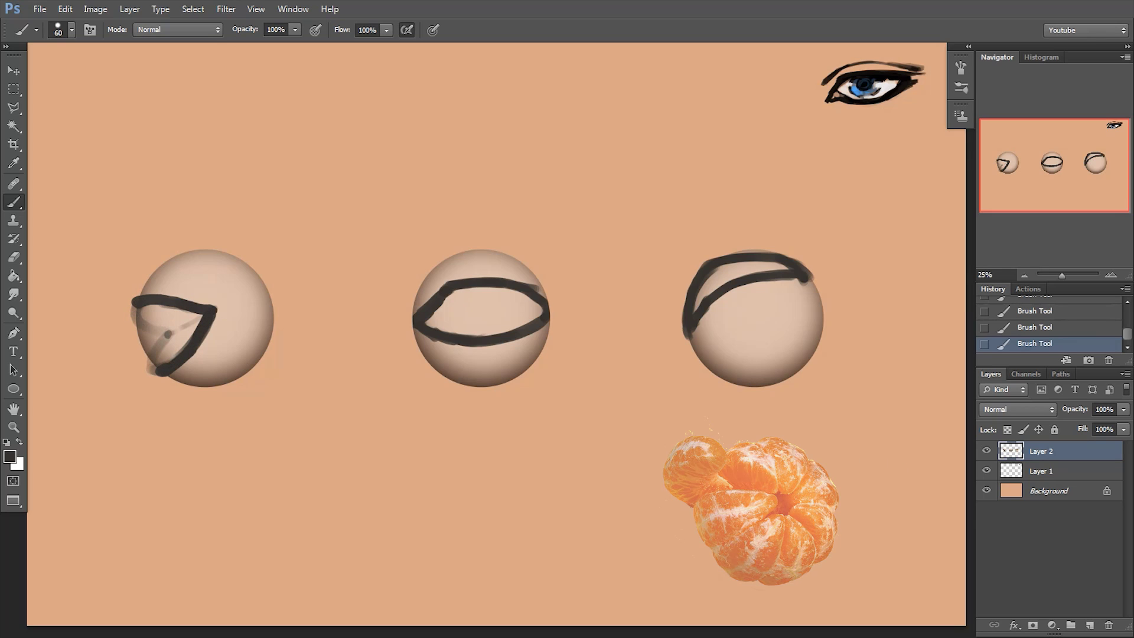
- Choose a pale skin tone and paint a light lower-lid rim along the dark lower outline on the middle sphere
{"action": "left_click", "coordinate": [495, 426], "text": "alt"}
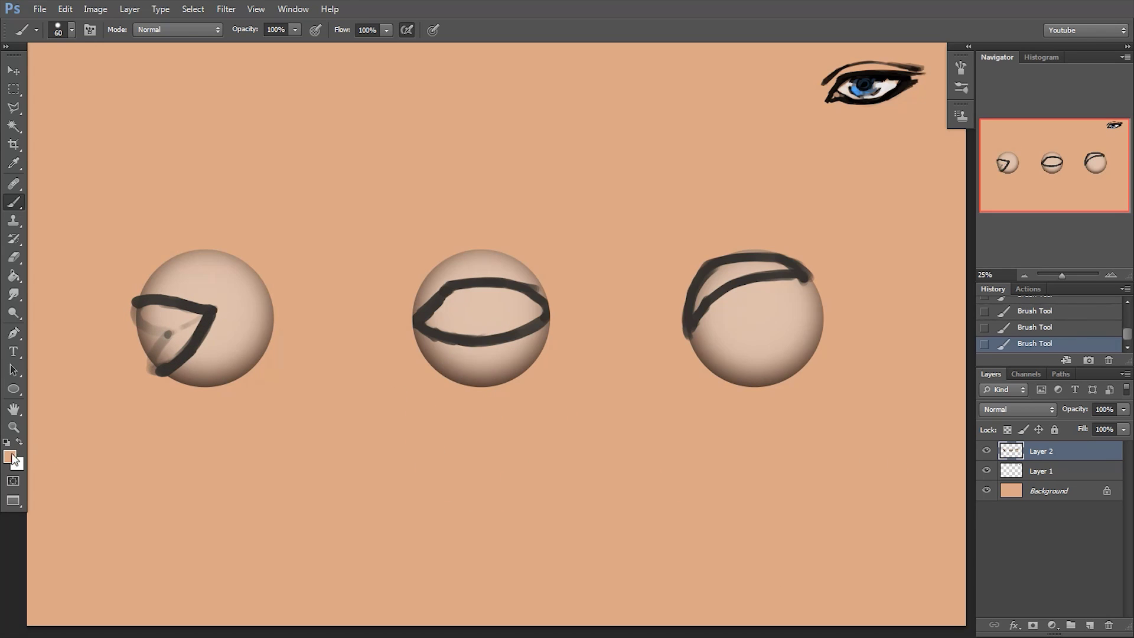
{"action": "left_click", "coordinate": [10, 457]}
{"action": "left_click", "coordinate": [772, 417]}
{"action": "left_click", "coordinate": [749, 424]}
{"action": "left_click", "coordinate": [1047, 404]}
{"action": "key", "text": "b"}
{"action": "mouse_move", "coordinate": [415, 325]}
{"action": "left_mouse_down"}
{"action": "mouse_move", "coordinate": [464, 341]}
{"action": "mouse_move", "coordinate": [551, 319]}
{"action": "mouse_move", "coordinate": [428, 330]}
{"action": "mouse_move", "coordinate": [478, 342]}
{"action": "mouse_move", "coordinate": [545, 320]}
{"action": "left_mouse_up"}
{"action": "key", "text": "ctrl+z"}
{"action": "key", "text": "bracketleft"}
- Paint sampled skin tones along the right sphere's lower lid line, thinning the outline into a soft curved lid edge
{"action": "left_click", "coordinate": [720, 308], "text": "alt"}
{"action": "key", "text": "bracketright"}
{"action": "key", "text": "bracketright"}
{"action": "key", "text": "bracketright"}
{"action": "key", "text": "bracketright"}
{"action": "mouse_move", "coordinate": [693, 331]}
{"action": "left_mouse_down"}
{"action": "mouse_move", "coordinate": [738, 287]}
{"action": "mouse_move", "coordinate": [798, 278]}
{"action": "left_mouse_up"}
{"action": "left_click", "coordinate": [757, 302], "text": "alt"}
{"action": "key", "text": "bracketright"}
{"action": "key", "text": "bracketright"}
{"action": "key", "text": "bracketright"}
{"action": "mouse_move", "coordinate": [697, 332]}
{"action": "left_mouse_down"}
{"action": "mouse_move", "coordinate": [739, 296]}
{"action": "mouse_move", "coordinate": [812, 274]}
{"action": "left_mouse_up"}
- Thin the lower lid outline on the left sphere and paint a light lower-lid rim along it with sampled skin tones
{"action": "left_click", "coordinate": [701, 345], "text": "alt"}
{"action": "key", "text": "bracketleft"}
{"action": "mouse_move", "coordinate": [168, 373]}
{"action": "left_mouse_down"}
{"action": "mouse_move", "coordinate": [216, 317]}
{"action": "mouse_move", "coordinate": [169, 373]}
{"action": "mouse_move", "coordinate": [199, 380]}
{"action": "mouse_move", "coordinate": [170, 356]}
{"action": "mouse_move", "coordinate": [204, 330]}
{"action": "mouse_move", "coordinate": [185, 355]}
{"action": "left_mouse_up"}
{"action": "left_click", "coordinate": [219, 338], "text": "alt"}
{"action": "left_click", "coordinate": [181, 368], "text": "alt"}
{"action": "key", "text": "bracketleft"}
{"action": "key", "text": "bracketleft"}
{"action": "key", "text": "bracketleft"}
{"action": "key", "text": "bracketleft"}
{"action": "left_click", "coordinate": [173, 364], "text": "alt"}
{"action": "left_click", "coordinate": [476, 332], "text": "alt"}
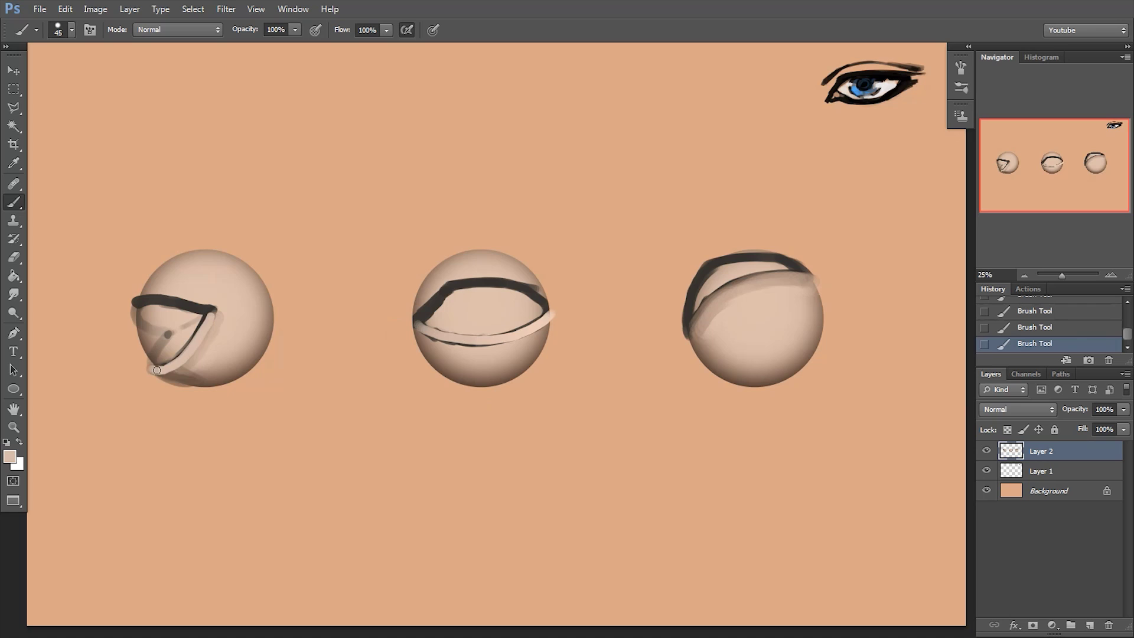
- Shade the area below the left sphere's lower lid with broad strokes in sampled skin and shadow tones
{"action": "key", "text": "bracketright"}
{"action": "key", "text": "bracketright"}
{"action": "key", "text": "bracketright"}
{"action": "mouse_move", "coordinate": [195, 361]}
{"action": "left_mouse_down"}
{"action": "mouse_move", "coordinate": [214, 343]}
{"action": "mouse_move", "coordinate": [217, 374]}
{"action": "left_mouse_up"}
{"action": "left_click", "coordinate": [229, 331], "text": "alt"}
{"action": "mouse_move", "coordinate": [226, 323]}
{"action": "left_mouse_down"}
{"action": "mouse_move", "coordinate": [219, 376]}
{"action": "mouse_move", "coordinate": [212, 362]}
{"action": "mouse_move", "coordinate": [199, 370]}
{"action": "left_mouse_up"}
{"action": "left_click", "coordinate": [189, 376], "text": "alt"}
{"action": "left_click", "coordinate": [229, 353], "text": "alt"}
{"action": "key", "text": "bracketright"}
{"action": "key", "text": "bracketright"}
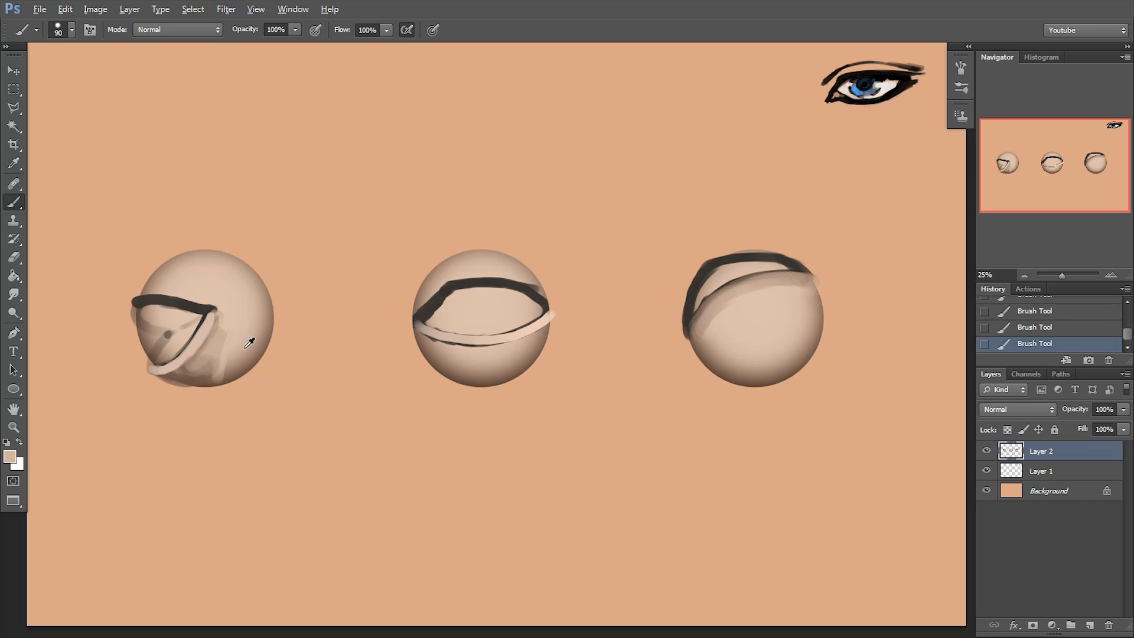
- Paint small dark tear-duct details in the inner eye corners on the middle and right spheres
{"action": "left_click", "coordinate": [886, 69], "text": "alt"}
{"action": "key", "text": "bracketleft"}
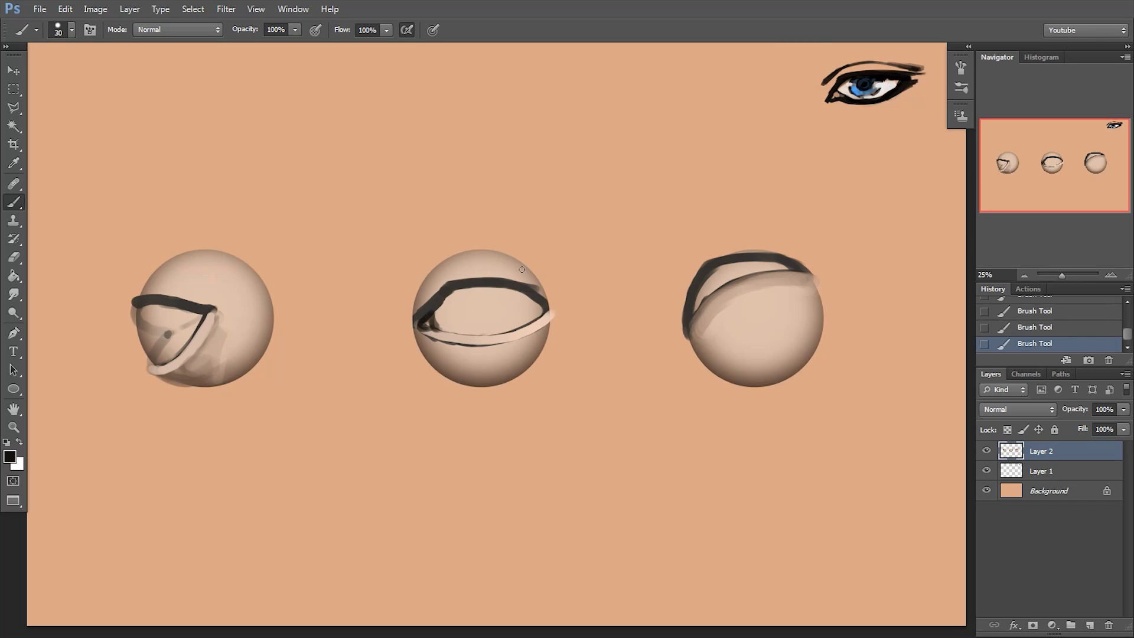
{"action": "key", "text": "bracketleft"}
{"action": "mouse_move", "coordinate": [699, 298]}
{"action": "left_mouse_down"}
{"action": "mouse_move", "coordinate": [693, 316]}
{"action": "mouse_move", "coordinate": [700, 311]}
{"action": "left_mouse_up"}
{"action": "left_click", "coordinate": [705, 296], "text": "alt"}
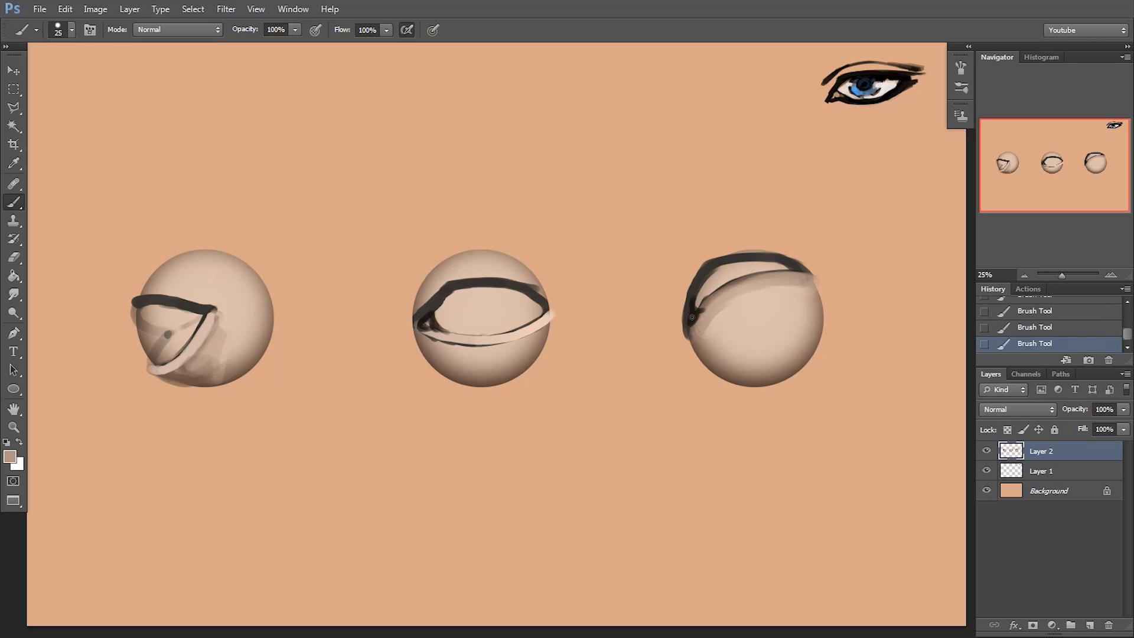
- Stamp a near-black round iris in the middle eye with a 250-pixel brush
{"action": "left_click", "coordinate": [429, 314], "text": "alt"}
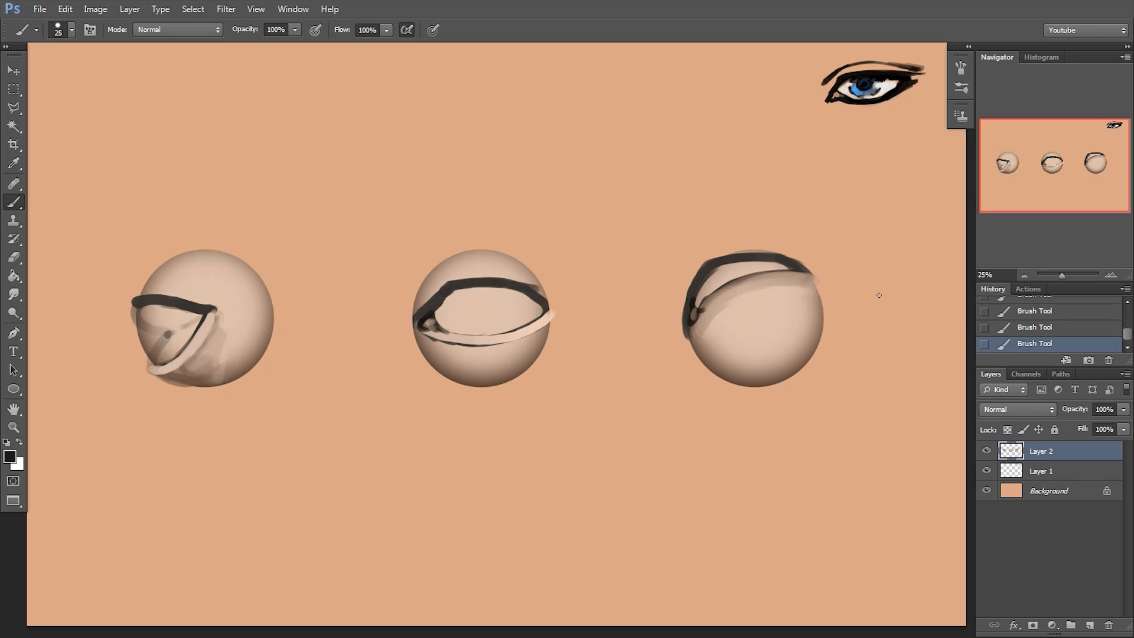
{"action": "key", "text": "bracketright"}
{"action": "key", "text": "bracketright"}
{"action": "key", "text": "bracketright"}
{"action": "key", "text": "bracketright"}
{"action": "key", "text": "bracketright"}
{"action": "key", "text": "bracketright"}
{"action": "left_click", "coordinate": [483, 307]}
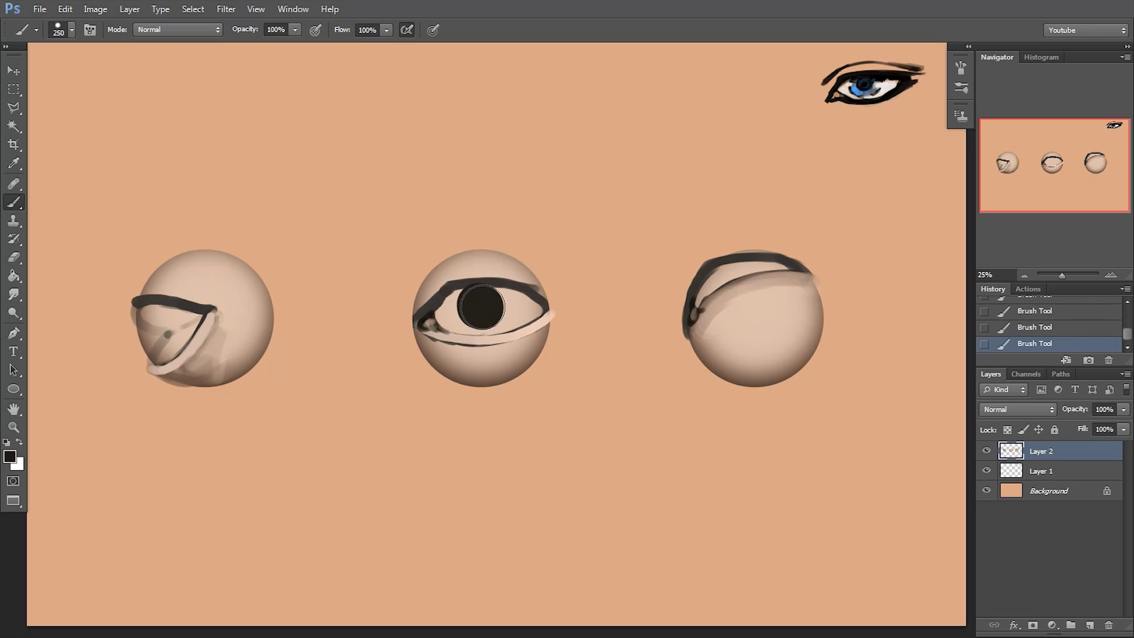
- Sample a grey-brown tone from the upper lid and stamp it as a large round iris in the middle eye
{"action": "key", "text": "bracketleft"}
{"action": "key", "text": "bracketleft"}
{"action": "key", "text": "bracketleft"}
{"action": "key", "text": "bracketleft"}
{"action": "key", "text": "bracketleft"}
{"action": "key", "text": "bracketleft"}
{"action": "key", "text": "bracketleft"}
{"action": "key", "text": "bracketleft"}
{"action": "key", "text": "bracketleft"}
{"action": "left_click", "coordinate": [530, 285], "text": "alt"}
{"action": "key", "text": "bracketright"}
{"action": "key", "text": "bracketright"}
{"action": "key", "text": "bracketright"}
{"action": "key", "text": "bracketright"}
{"action": "key", "text": "bracketright"}
{"action": "key", "text": "bracketright"}
{"action": "key", "text": "bracketright"}
{"action": "key", "text": "bracketright"}
{"action": "key", "text": "bracketright"}
{"action": "left_click", "coordinate": [480, 307]}
- Paint foreshortened grey-brown irises, tucked under the upper lid in the right eye and narrow at the left eye's front edge
{"action": "key", "text": "bracketleft"}
{"action": "key", "text": "bracketleft"}
{"action": "key", "text": "bracketleft"}
{"action": "key", "text": "bracketleft"}
{"action": "key", "text": "bracketleft"}
{"action": "key", "text": "bracketleft"}
{"action": "key", "text": "bracketleft"}
{"action": "key", "text": "bracketleft"}
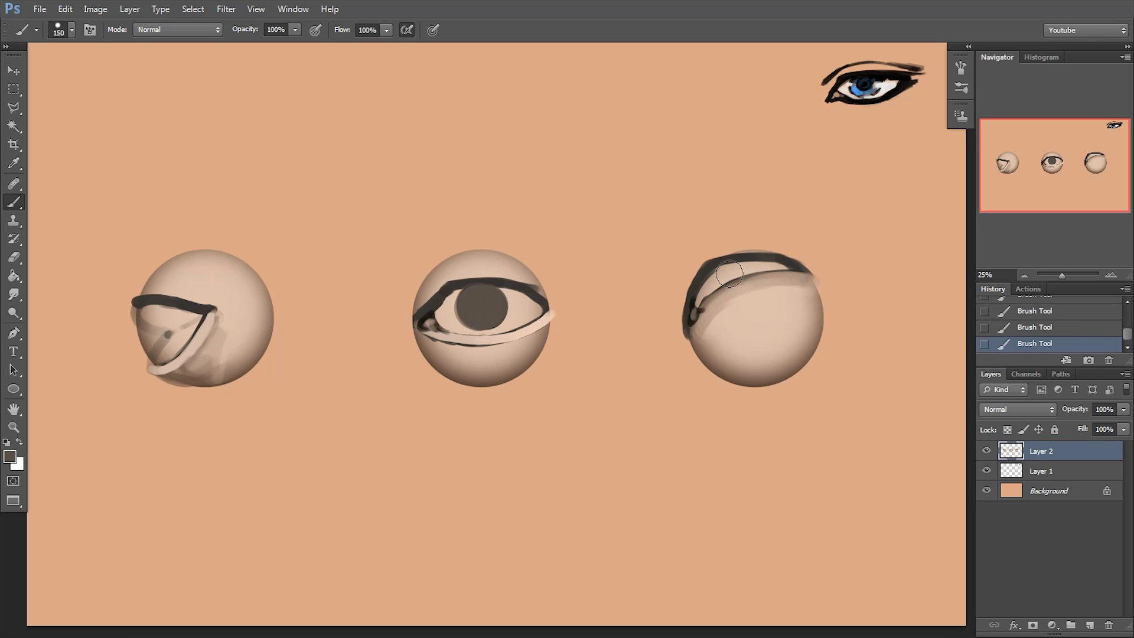
{"action": "mouse_move", "coordinate": [719, 277]}
{"action": "left_mouse_down"}
{"action": "mouse_move", "coordinate": [734, 271]}
{"action": "mouse_move", "coordinate": [713, 282]}
{"action": "left_mouse_up"}
{"action": "key", "text": "ctrl+z"}
{"action": "key", "text": "bracketleft"}
{"action": "mouse_move", "coordinate": [151, 322]}
{"action": "left_mouse_down"}
{"action": "mouse_move", "coordinate": [155, 345]}
{"action": "mouse_move", "coordinate": [150, 318]}
{"action": "left_mouse_up"}
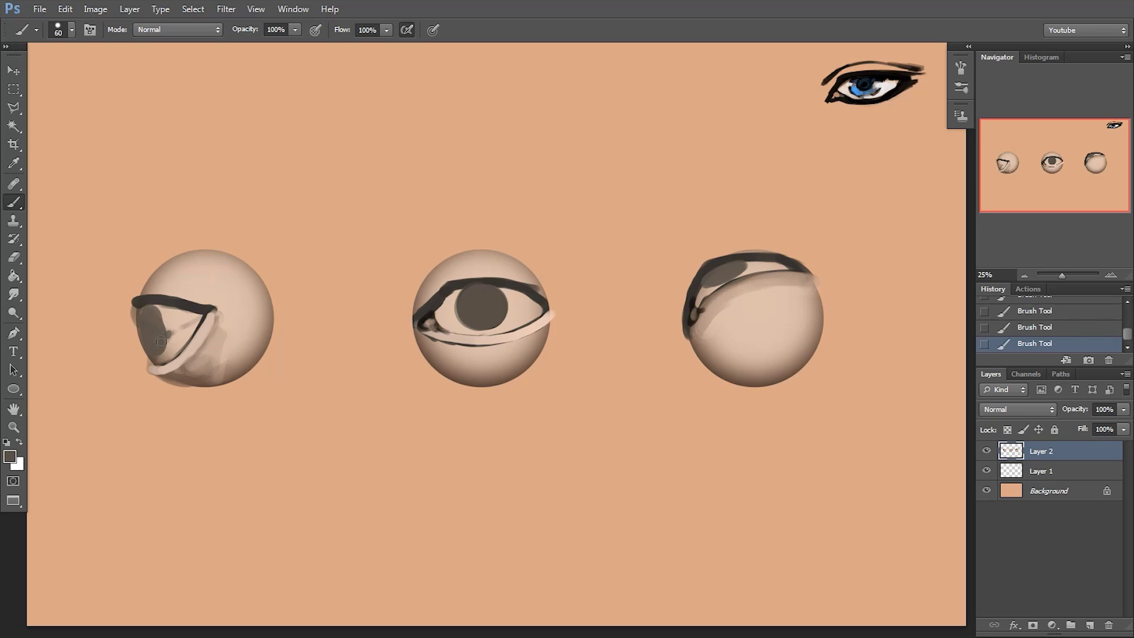
- Paint near-black pupils in all three irises and draw a curved eyelid crease above the middle eye
{"action": "left_click", "coordinate": [858, 69], "text": "alt"}
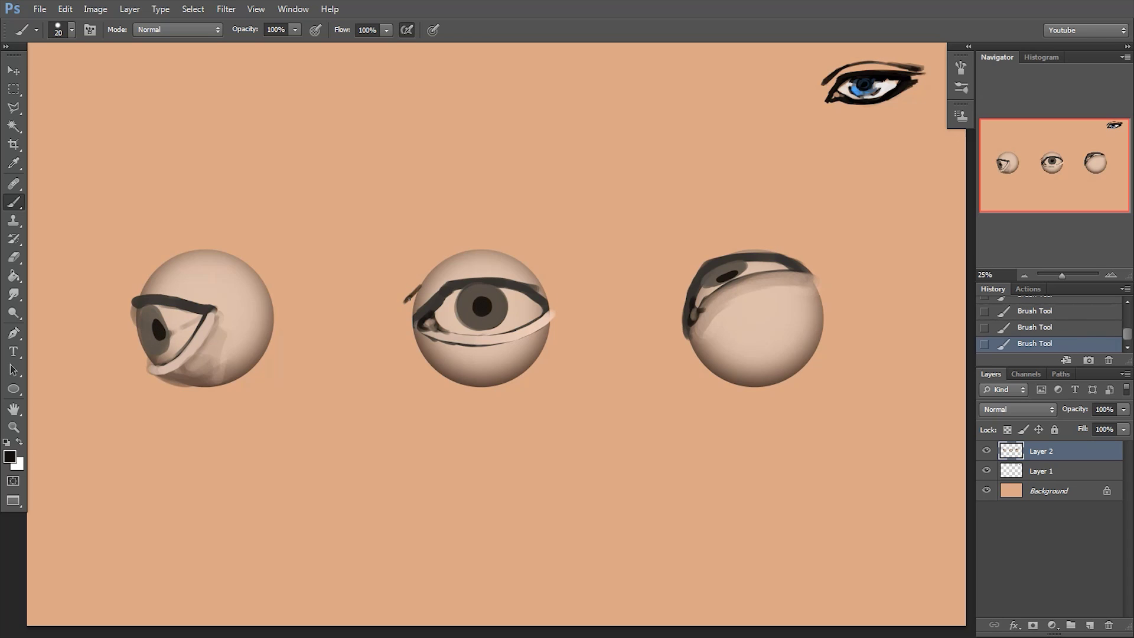
{"action": "key", "text": "bracketleft"}
{"action": "mouse_move", "coordinate": [400, 304]}
{"action": "left_mouse_down"}
{"action": "mouse_move", "coordinate": [426, 277]}
{"action": "mouse_move", "coordinate": [473, 260]}
{"action": "mouse_move", "coordinate": [572, 281]}
{"action": "left_mouse_up"}
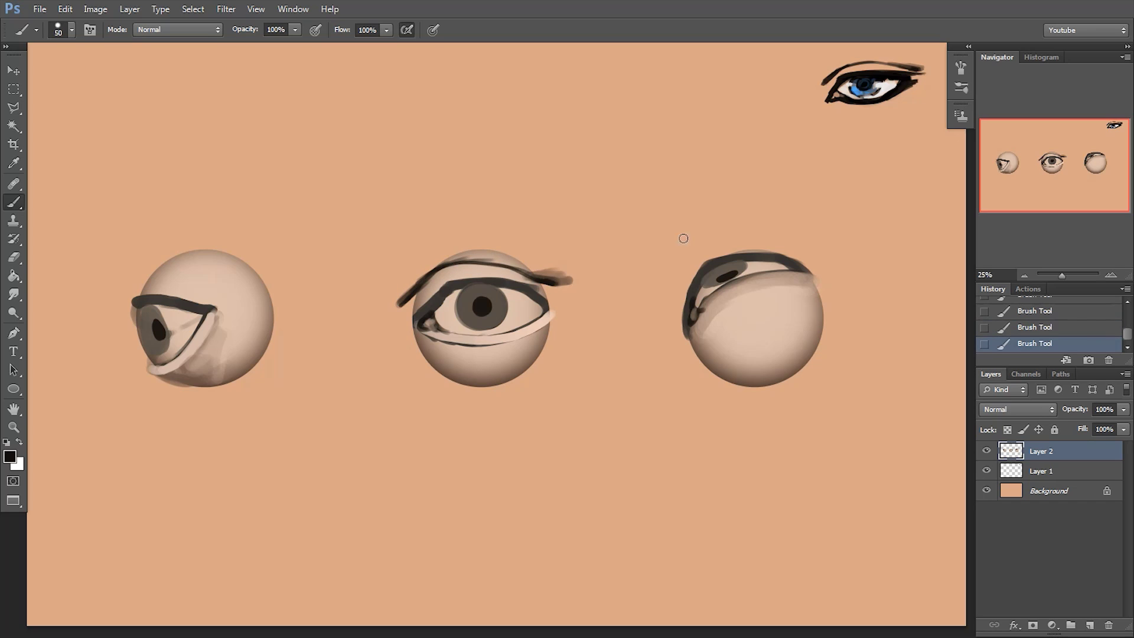
- Draw dark eyelid creases above the right and left eyes, following the curve of each upper lid
{"action": "left_click_drag", "start_coordinate": [675, 312], "coordinate": [703, 264]}
{"action": "mouse_move", "coordinate": [789, 240]}
{"action": "left_mouse_down"}
{"action": "mouse_move", "coordinate": [732, 253]}
{"action": "mouse_move", "coordinate": [798, 240]}
{"action": "mouse_move", "coordinate": [735, 253]}
{"action": "left_mouse_up"}
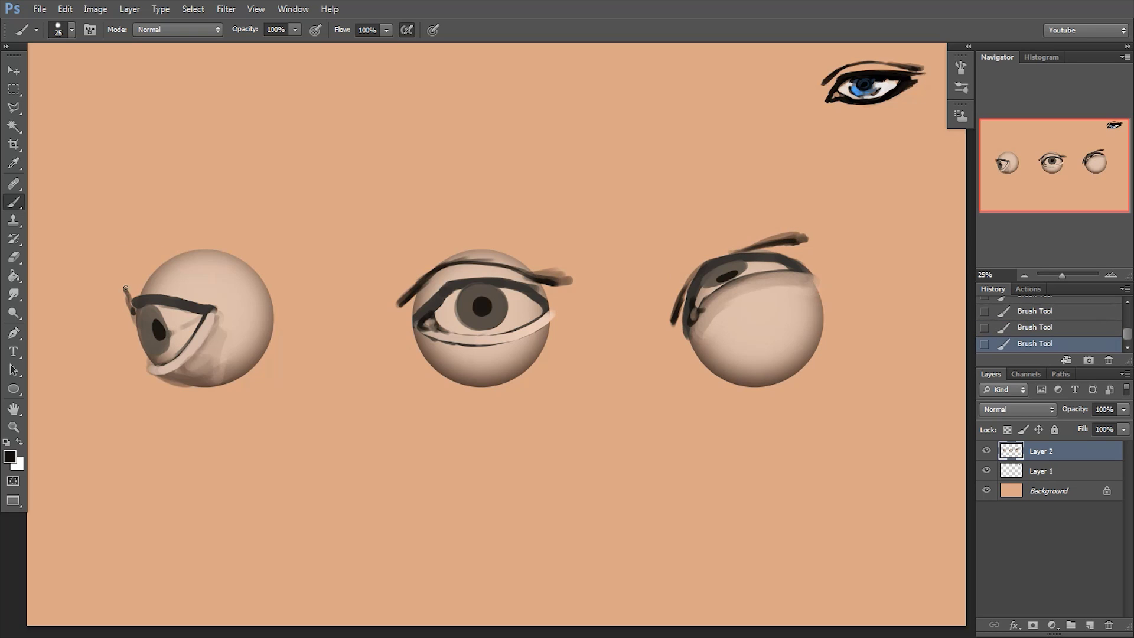
{"action": "left_click_drag", "start_coordinate": [147, 276], "coordinate": [186, 280]}
{"action": "key", "text": "bracketright"}
{"action": "key", "text": "bracketright"}
{"action": "mouse_move", "coordinate": [151, 276]}
{"action": "left_mouse_down"}
{"action": "mouse_move", "coordinate": [227, 283]}
{"action": "mouse_move", "coordinate": [218, 278]}
{"action": "left_mouse_up"}
{"action": "left_click", "coordinate": [201, 260], "text": "alt"}
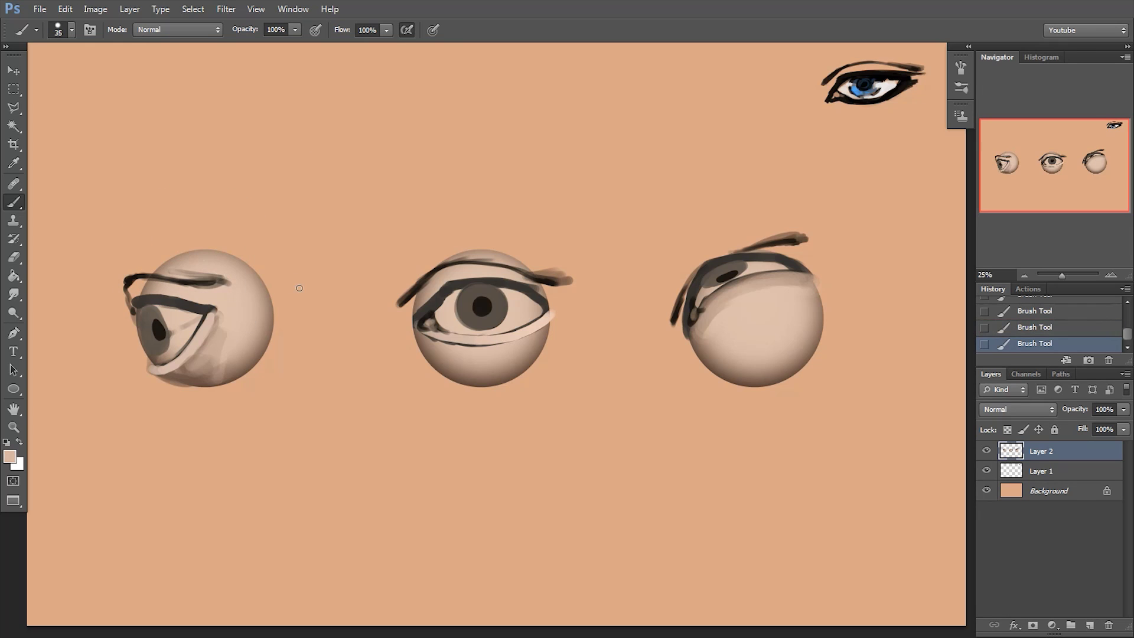
- Paint translucent brown shadows beneath the outer corners of all three eyes
{"action": "left_click", "coordinate": [426, 293], "text": "alt"}
{"action": "left_click", "coordinate": [422, 347], "text": "alt"}
{"action": "key", "text": "bracketright"}
{"action": "key", "text": "bracketright"}
{"action": "key", "text": "bracketright"}
{"action": "key", "text": "bracketright"}
{"action": "key", "text": "bracketright"}
{"action": "key", "text": "bracketright"}
{"action": "mouse_move", "coordinate": [216, 336]}
{"action": "left_mouse_down"}
{"action": "mouse_move", "coordinate": [206, 355]}
{"action": "mouse_move", "coordinate": [217, 372]}
{"action": "left_mouse_up"}
{"action": "mouse_move", "coordinate": [542, 336]}
{"action": "left_mouse_down"}
{"action": "mouse_move", "coordinate": [520, 353]}
{"action": "mouse_move", "coordinate": [535, 367]}
{"action": "left_mouse_up"}
{"action": "mouse_move", "coordinate": [815, 285]}
{"action": "left_mouse_down"}
{"action": "mouse_move", "coordinate": [786, 281]}
{"action": "mouse_move", "coordinate": [818, 288]}
{"action": "mouse_move", "coordinate": [804, 298]}
{"action": "left_mouse_up"}
- Paint a thick dark angled eyebrow above the middle eye and taper its outer end
{"action": "left_click", "coordinate": [429, 312], "text": "alt"}
{"action": "key", "text": "bracketleft"}
{"action": "key", "text": "bracketleft"}
{"action": "key", "text": "bracketleft"}
{"action": "key", "text": "bracketright"}
{"action": "key", "text": "bracketright"}
{"action": "mouse_move", "coordinate": [388, 264]}
{"action": "left_mouse_down"}
{"action": "mouse_move", "coordinate": [379, 284]}
{"action": "mouse_move", "coordinate": [398, 246]}
{"action": "left_mouse_up"}
{"action": "left_click_drag", "start_coordinate": [396, 248], "coordinate": [500, 210]}
{"action": "mouse_move", "coordinate": [405, 241]}
{"action": "left_mouse_down"}
{"action": "mouse_move", "coordinate": [520, 207]}
{"action": "mouse_move", "coordinate": [553, 225]}
{"action": "left_mouse_up"}
{"action": "key", "text": "bracketleft"}
{"action": "key", "text": "bracketleft"}
{"action": "key", "text": "bracketleft"}
{"action": "mouse_move", "coordinate": [525, 205]}
{"action": "left_mouse_down"}
{"action": "mouse_move", "coordinate": [566, 220]}
{"action": "mouse_move", "coordinate": [528, 225]}
{"action": "left_mouse_up"}
{"action": "left_click", "coordinate": [523, 232], "text": "alt"}
{"action": "mouse_move", "coordinate": [528, 223]}
{"action": "left_mouse_down"}
{"action": "mouse_move", "coordinate": [575, 223]}
{"action": "mouse_move", "coordinate": [566, 218]}
{"action": "left_mouse_up"}
- Paint a dark brown eyebrow curving steeply up from the inner corner and over the right eye
{"action": "left_click", "coordinate": [482, 221], "text": "alt"}
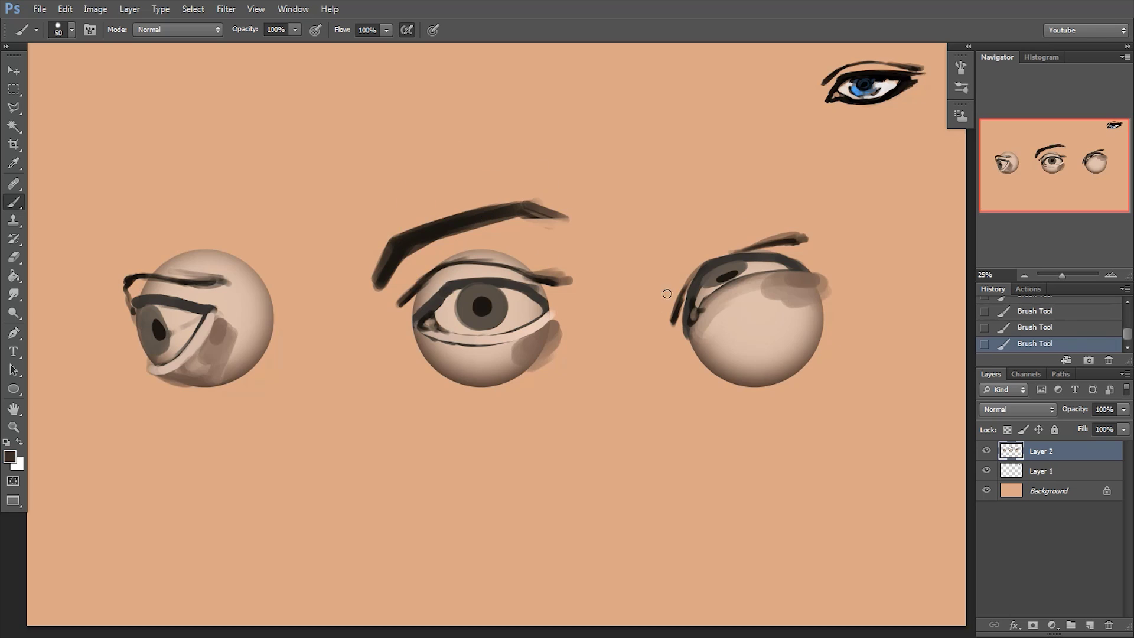
{"action": "left_click_drag", "start_coordinate": [656, 324], "coordinate": [651, 289]}
{"action": "key", "text": "bracketright"}
{"action": "key", "text": "bracketright"}
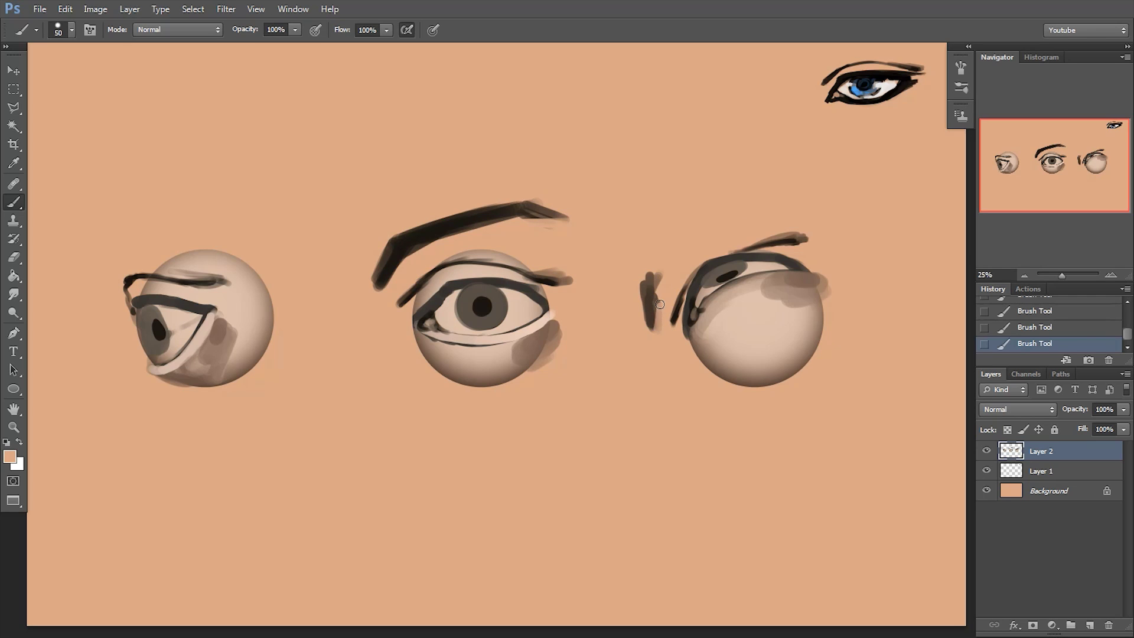
{"action": "mouse_move", "coordinate": [645, 277]}
{"action": "left_mouse_down"}
{"action": "mouse_move", "coordinate": [701, 235]}
{"action": "mouse_move", "coordinate": [659, 260]}
{"action": "mouse_move", "coordinate": [809, 208]}
{"action": "left_mouse_up"}
{"action": "key", "text": "bracketleft"}
{"action": "key", "text": "bracketleft"}
{"action": "key", "text": "bracketleft"}
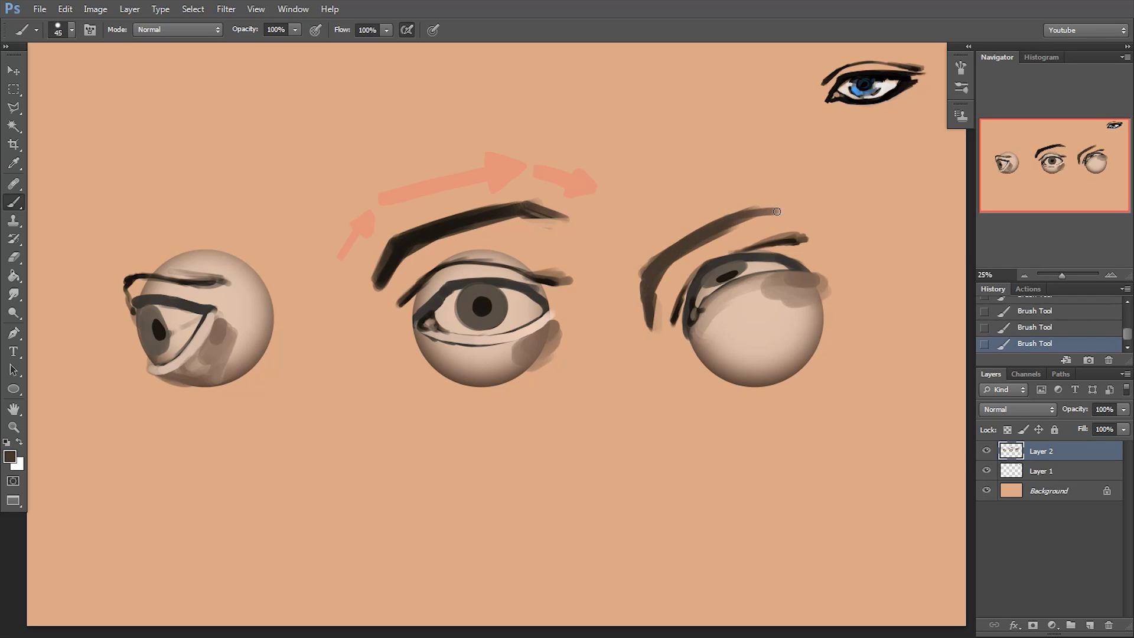
- Paint a dark arched eyebrow above the left eye and refine its edges with the sampled background colour
{"action": "mouse_move", "coordinate": [105, 289]}
{"action": "left_mouse_down"}
{"action": "mouse_move", "coordinate": [99, 273]}
{"action": "mouse_move", "coordinate": [152, 232]}
{"action": "mouse_move", "coordinate": [107, 292]}
{"action": "mouse_move", "coordinate": [96, 274]}
{"action": "mouse_move", "coordinate": [145, 228]}
{"action": "mouse_move", "coordinate": [242, 241]}
{"action": "left_mouse_up"}
{"action": "left_click", "coordinate": [416, 243], "text": "alt"}
{"action": "key", "text": "bracketright"}
{"action": "key", "text": "bracketright"}
{"action": "left_click", "coordinate": [108, 265], "text": "alt"}
{"action": "mouse_move", "coordinate": [94, 274]}
{"action": "left_mouse_down"}
{"action": "mouse_move", "coordinate": [170, 241]}
{"action": "mouse_move", "coordinate": [178, 221]}
{"action": "left_mouse_up"}
{"action": "left_click", "coordinate": [183, 203], "text": "alt"}
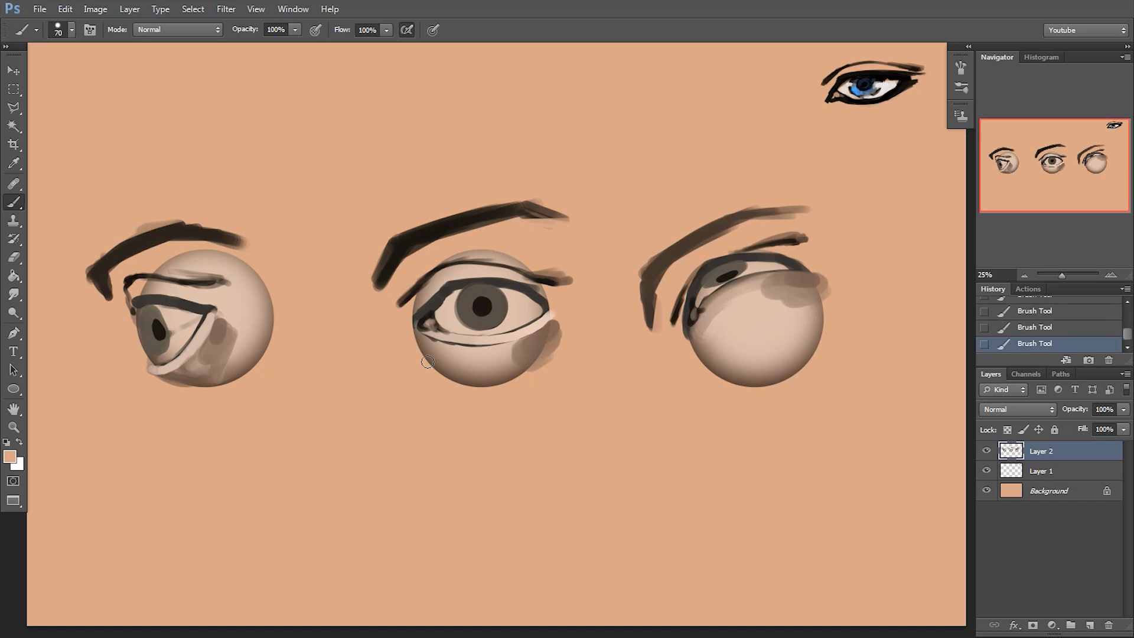
{"action": "key", "text": "bracketleft"}
{"action": "left_click_drag", "start_coordinate": [244, 250], "coordinate": [183, 245]}
- Erase the visible sphere around the middle and left eyes with a soft Eraser brush
{"action": "key", "text": "e"}
{"action": "right_click", "coordinate": [481, 386]}
{"action": "left_click", "coordinate": [534, 486]}
{"action": "left_click", "coordinate": [422, 532]}
{"action": "key", "text": "bracketleft"}
{"action": "mouse_move", "coordinate": [476, 400]}
{"action": "left_mouse_down"}
{"action": "mouse_move", "coordinate": [419, 362]}
{"action": "mouse_move", "coordinate": [455, 382]}
{"action": "mouse_move", "coordinate": [509, 386]}
{"action": "mouse_move", "coordinate": [445, 363]}
{"action": "mouse_move", "coordinate": [518, 365]}
{"action": "mouse_move", "coordinate": [449, 370]}
{"action": "mouse_move", "coordinate": [571, 335]}
{"action": "left_mouse_up"}
{"action": "mouse_move", "coordinate": [195, 405]}
{"action": "left_mouse_down"}
{"action": "mouse_move", "coordinate": [162, 393]}
{"action": "mouse_move", "coordinate": [213, 366]}
{"action": "mouse_move", "coordinate": [220, 385]}
{"action": "mouse_move", "coordinate": [250, 330]}
{"action": "mouse_move", "coordinate": [216, 359]}
{"action": "mouse_move", "coordinate": [269, 337]}
{"action": "mouse_move", "coordinate": [256, 260]}
{"action": "mouse_move", "coordinate": [247, 307]}
{"action": "mouse_move", "coordinate": [238, 256]}
{"action": "mouse_move", "coordinate": [174, 262]}
{"action": "left_mouse_up"}
- Erase the leftover sphere edge around the middle eye and fade out the sphere below the right eye
{"action": "key", "text": "bracketright"}
{"action": "key", "text": "bracketleft"}
{"action": "key", "text": "bracketleft"}
{"action": "key", "text": "bracketleft"}
{"action": "key", "text": "bracketleft"}
{"action": "key", "text": "bracketleft"}
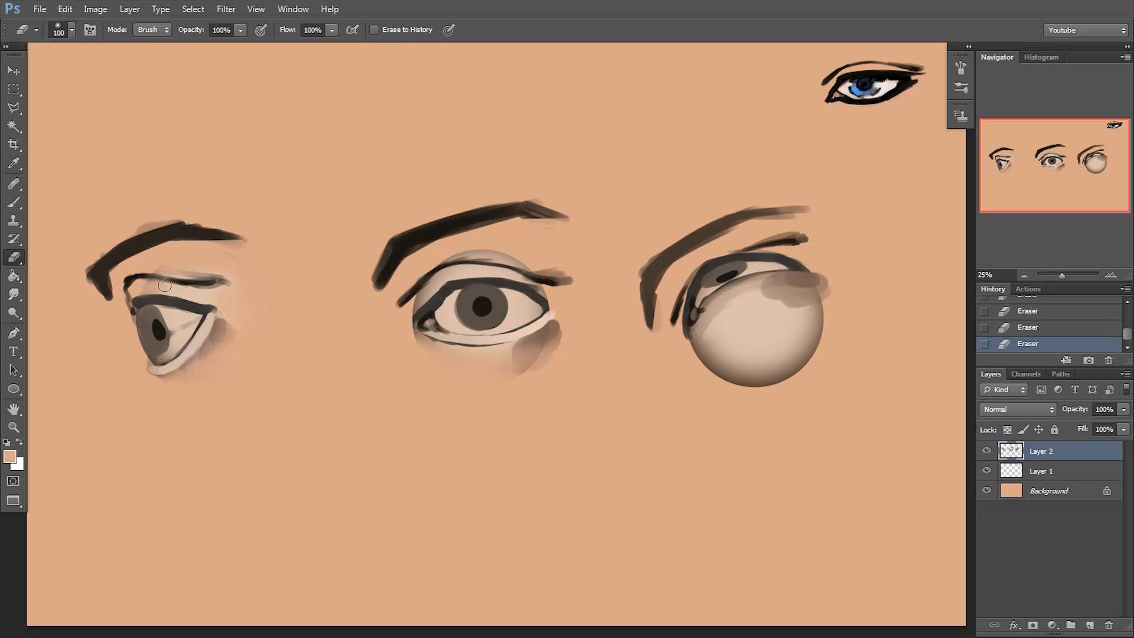
{"action": "mouse_move", "coordinate": [403, 315]}
{"action": "left_mouse_down"}
{"action": "mouse_move", "coordinate": [431, 277]}
{"action": "mouse_move", "coordinate": [567, 268]}
{"action": "left_mouse_up"}
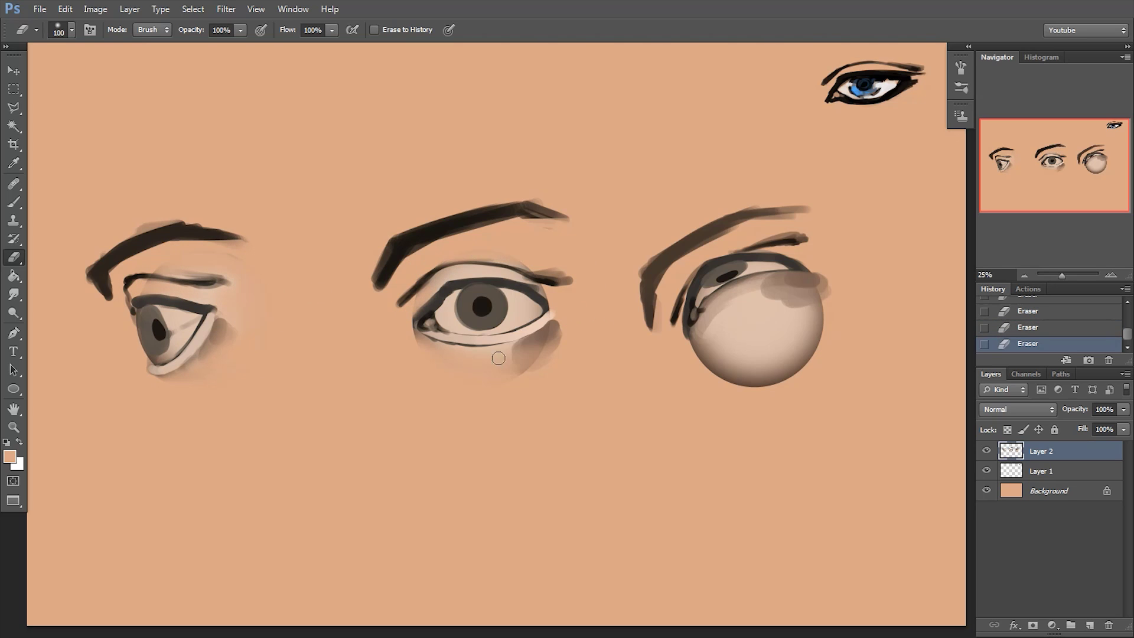
{"action": "key", "text": "bracketright"}
{"action": "mouse_move", "coordinate": [752, 341]}
{"action": "left_mouse_down"}
{"action": "mouse_move", "coordinate": [841, 342]}
{"action": "mouse_move", "coordinate": [696, 367]}
{"action": "mouse_move", "coordinate": [721, 337]}
{"action": "mouse_move", "coordinate": [830, 304]}
{"action": "left_mouse_up"}
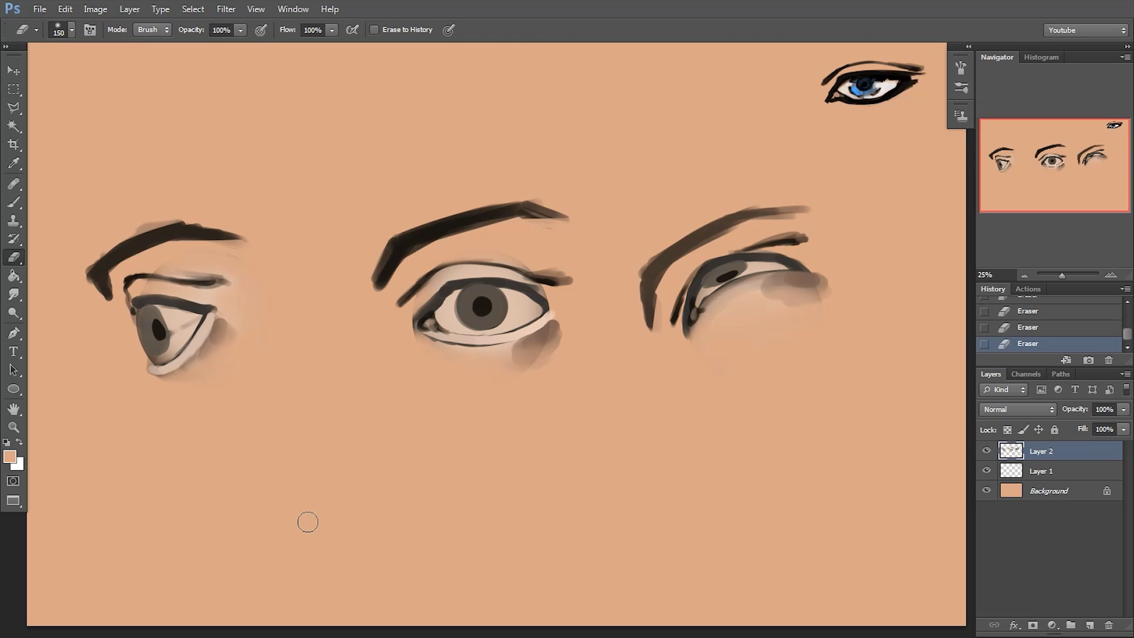
- Set up a larger black Brush in Multiply mode and merge both painted layers down into the background
{"action": "key", "text": "b"}
{"action": "key", "text": "d"}
{"action": "key", "text": "bracketright"}
{"action": "key", "text": "bracketright"}
{"action": "key", "text": "bracketright"}
{"action": "left_click", "coordinate": [177, 29]}
{"action": "left_click", "coordinate": [179, 116]}
{"action": "key", "text": "ctrl+e"}
{"action": "key", "text": "ctrl+e"}
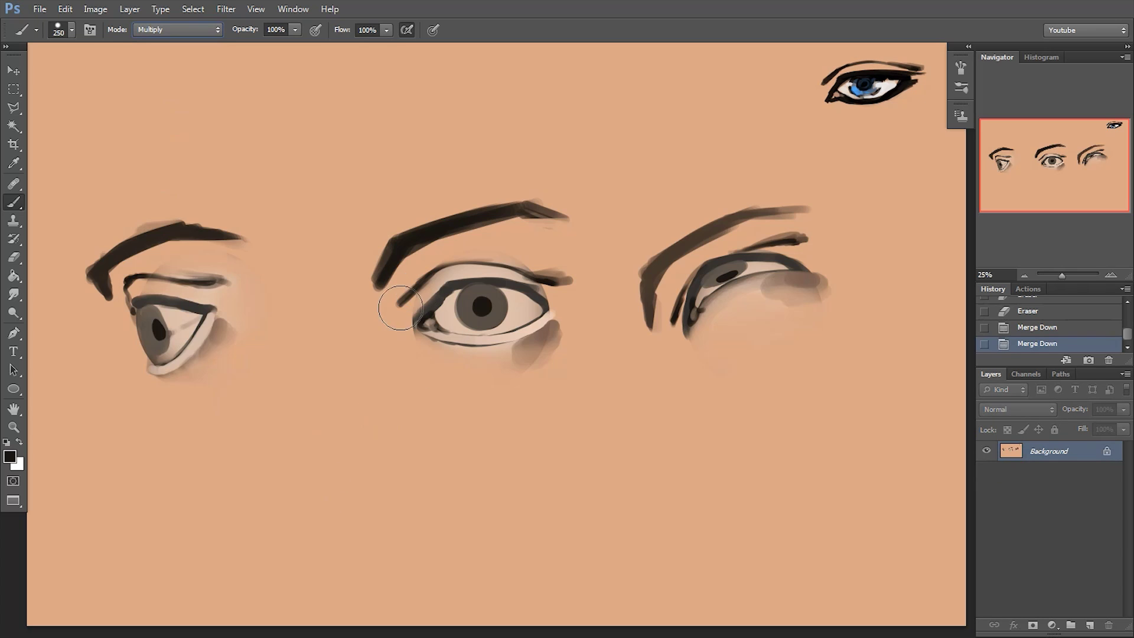
- Try a dark Multiply stroke above the middle eye's inner corner, undo it and choose another brush tip
{"action": "mouse_move", "coordinate": [392, 304]}
{"action": "left_mouse_down"}
{"action": "mouse_move", "coordinate": [413, 302]}
{"action": "mouse_move", "coordinate": [392, 305]}
{"action": "mouse_move", "coordinate": [426, 264]}
{"action": "mouse_move", "coordinate": [471, 245]}
{"action": "left_mouse_up"}
{"action": "key", "text": "ctrl+z"}
{"action": "right_click", "coordinate": [497, 297]}
{"action": "double_click", "coordinate": [618, 402]}
- Shade the inner corners of all three eye sockets with a soft Multiply brush in a sampled skin colour
{"action": "left_click", "coordinate": [408, 303], "text": "alt"}
{"action": "key", "text": "bracketright"}
{"action": "key", "text": "bracketright"}
{"action": "key", "text": "bracketright"}
{"action": "key", "text": "ctrl+z"}
{"action": "left_click", "coordinate": [414, 296], "text": "alt"}
{"action": "key", "text": "bracketright"}
{"action": "key", "text": "bracketright"}
{"action": "left_click_drag", "start_coordinate": [392, 324], "coordinate": [397, 314]}
{"action": "key", "text": "bracketleft"}
{"action": "mouse_move", "coordinate": [669, 340]}
{"action": "left_mouse_down"}
{"action": "mouse_move", "coordinate": [665, 304]}
{"action": "mouse_move", "coordinate": [679, 274]}
{"action": "left_mouse_up"}
{"action": "mouse_move", "coordinate": [127, 298]}
{"action": "left_mouse_down"}
{"action": "mouse_move", "coordinate": [109, 334]}
{"action": "mouse_move", "coordinate": [121, 283]}
{"action": "left_mouse_up"}
{"action": "key", "text": "bracketleft"}
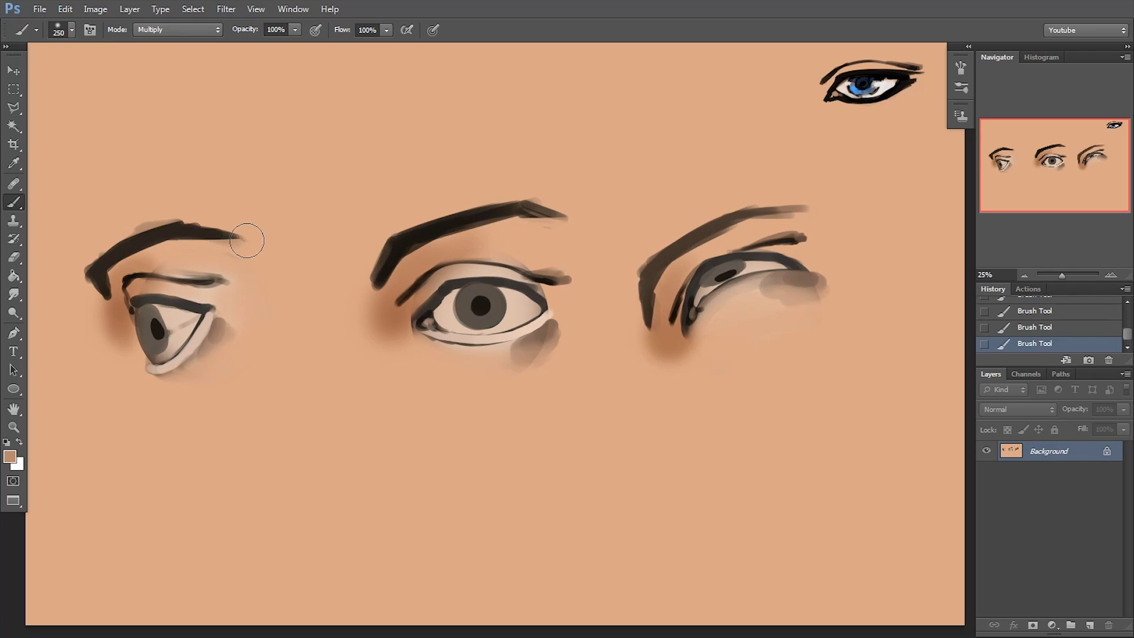
- Darken the eyeballs beneath the upper lids of all three eyes with a smaller black Multiply brush
{"action": "key", "text": "bracketleft"}
{"action": "key", "text": "bracketleft"}
{"action": "key", "text": "bracketleft"}
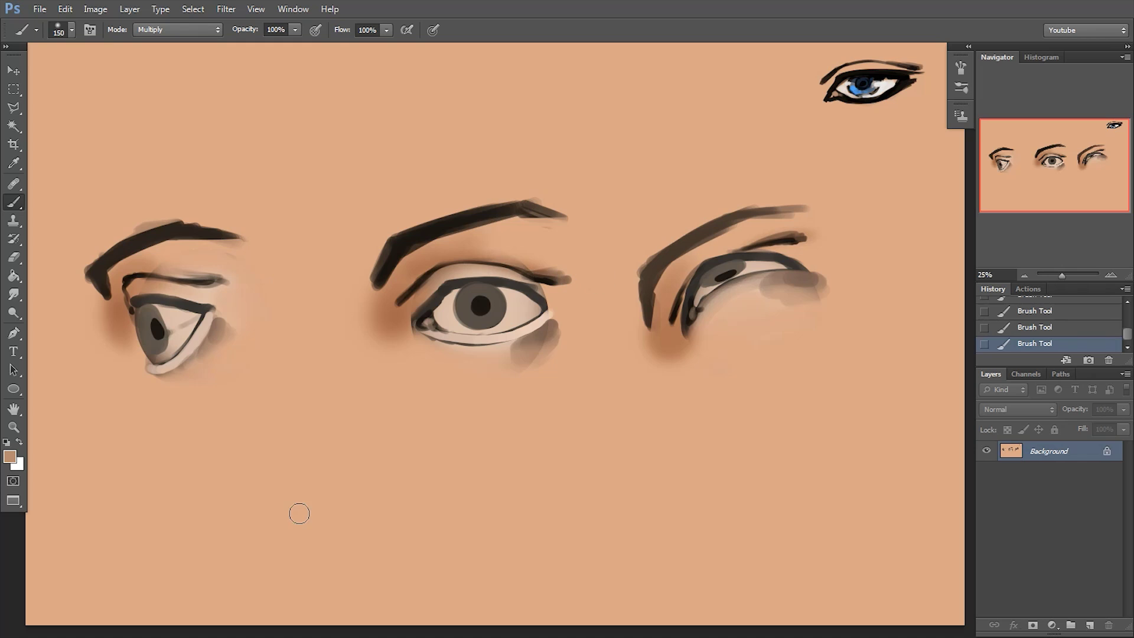
{"action": "key", "text": "bracketleft"}
{"action": "key", "text": "bracketleft"}
{"action": "key", "text": "bracketleft"}
{"action": "key", "text": "bracketleft"}
{"action": "key", "text": "d"}
{"action": "mouse_move", "coordinate": [441, 306]}
{"action": "left_mouse_down"}
{"action": "mouse_move", "coordinate": [482, 287]}
{"action": "mouse_move", "coordinate": [545, 313]}
{"action": "mouse_move", "coordinate": [466, 289]}
{"action": "mouse_move", "coordinate": [539, 309]}
{"action": "left_mouse_up"}
{"action": "key", "text": "ctrl+z"}
{"action": "mouse_move", "coordinate": [690, 308]}
{"action": "left_mouse_down"}
{"action": "mouse_move", "coordinate": [729, 259]}
{"action": "mouse_move", "coordinate": [795, 268]}
{"action": "left_mouse_up"}
{"action": "key", "text": "bracketleft"}
{"action": "left_click_drag", "start_coordinate": [134, 310], "coordinate": [204, 317]}
- Deepen the shadow over the irises of the middle and left eyes with black Multiply strokes
{"action": "key", "text": "bracketright"}
{"action": "key", "text": "bracketright"}
{"action": "key", "text": "bracketright"}
{"action": "key", "text": "bracketright"}
{"action": "left_click_drag", "start_coordinate": [477, 294], "coordinate": [488, 304]}
{"action": "key", "text": "bracketleft"}
{"action": "key", "text": "bracketleft"}
{"action": "key", "text": "bracketleft"}
{"action": "key", "text": "bracketleft"}
{"action": "mouse_move", "coordinate": [144, 315]}
{"action": "left_mouse_down"}
{"action": "mouse_move", "coordinate": [154, 324]}
{"action": "mouse_move", "coordinate": [146, 307]}
{"action": "left_mouse_up"}
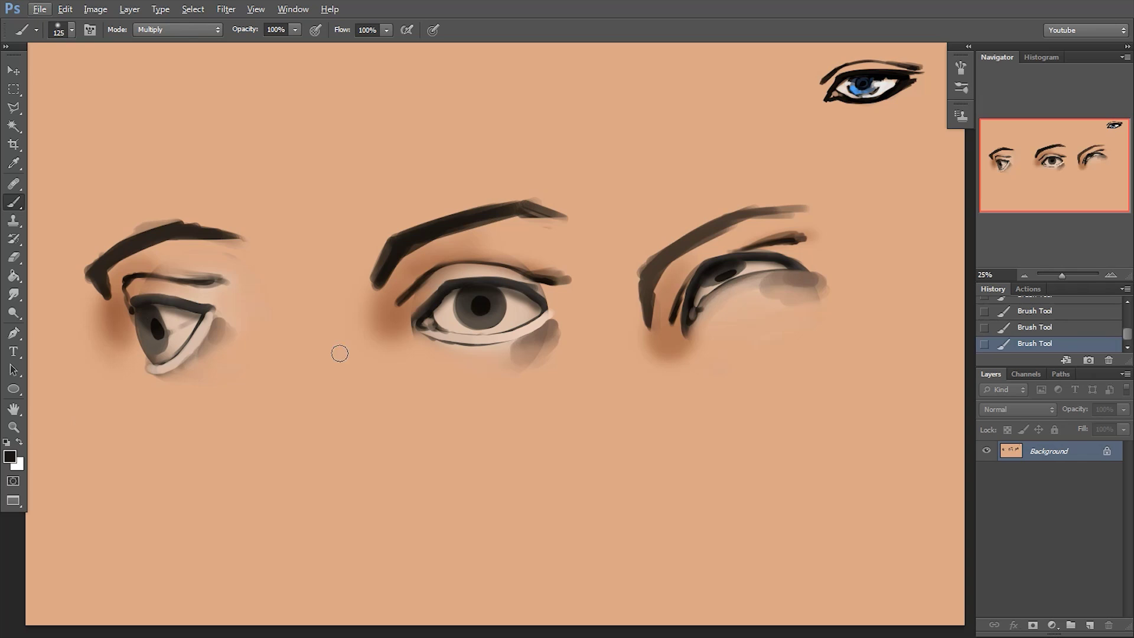
- Paint white reflections on all three eyeballs and light accents along the lower lids with the Brush in Normal mode
{"action": "left_click", "coordinate": [10, 456]}
{"action": "left_click", "coordinate": [707, 404]}
{"action": "key", "text": "Return"}
{"action": "left_click", "coordinate": [177, 30]}
{"action": "left_click", "coordinate": [160, 41]}
{"action": "left_click", "coordinate": [528, 318], "text": "alt"}
{"action": "key", "text": "bracketleft"}
{"action": "key", "text": "bracketleft"}
{"action": "key", "text": "x"}
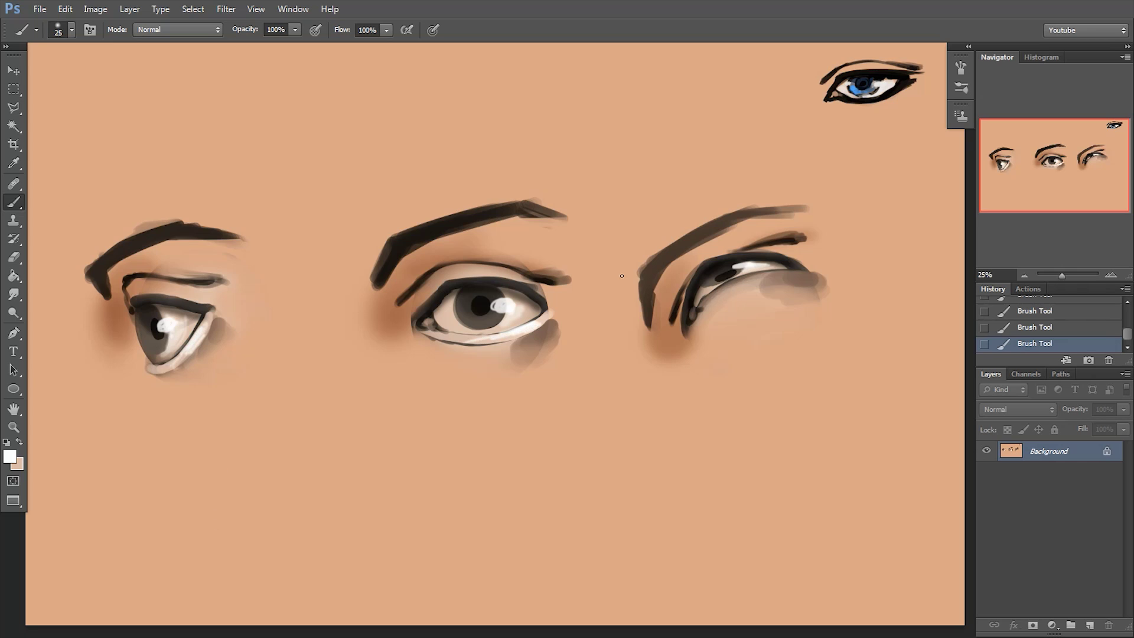
{"action": "left_click_drag", "start_coordinate": [773, 269], "coordinate": [794, 269]}
- Paint black lashes on the middle eye's upper and lower lids, thickening them toward the outer corner
{"action": "left_click", "coordinate": [479, 299], "text": "alt"}
{"action": "key", "text": "["}
{"action": "left_click_drag", "start_coordinate": [488, 278], "coordinate": [576, 292]}
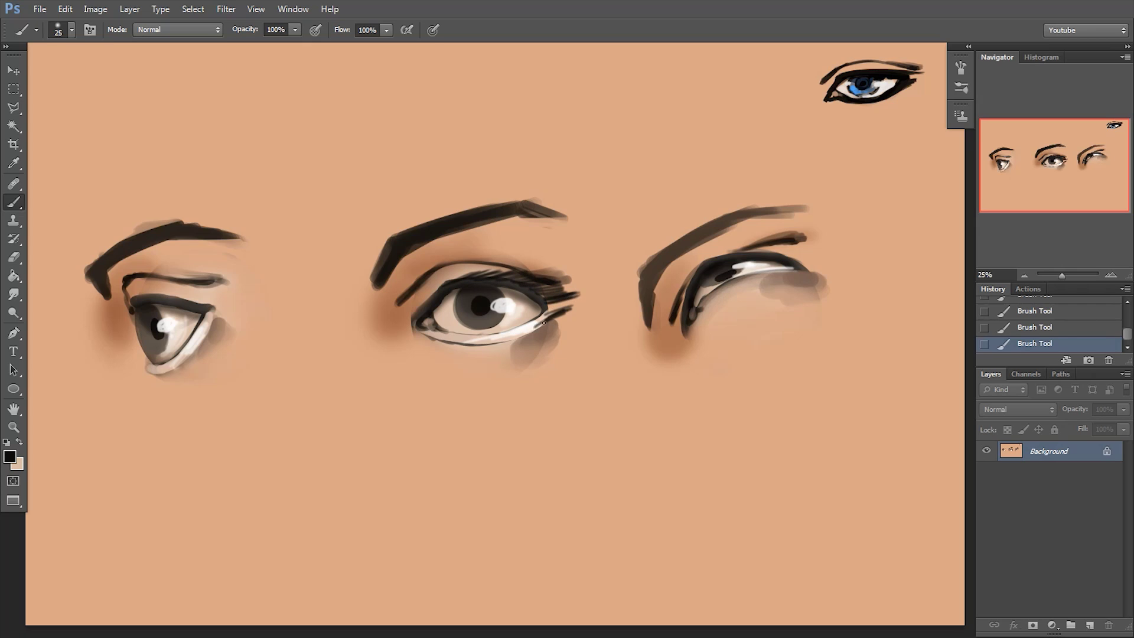
{"action": "mouse_move", "coordinate": [532, 328]}
{"action": "left_mouse_down"}
{"action": "mouse_move", "coordinate": [492, 342]}
{"action": "mouse_move", "coordinate": [562, 317]}
{"action": "mouse_move", "coordinate": [534, 291]}
{"action": "left_mouse_up"}
{"action": "key", "text": "]"}
{"action": "key", "text": "]"}
{"action": "key", "text": "]"}
{"action": "mouse_move", "coordinate": [532, 285]}
{"action": "left_mouse_down"}
{"action": "mouse_move", "coordinate": [574, 293]}
{"action": "mouse_move", "coordinate": [458, 277]}
{"action": "mouse_move", "coordinate": [478, 275]}
{"action": "mouse_move", "coordinate": [437, 291]}
{"action": "left_mouse_up"}
{"action": "key", "text": "bracketleft"}
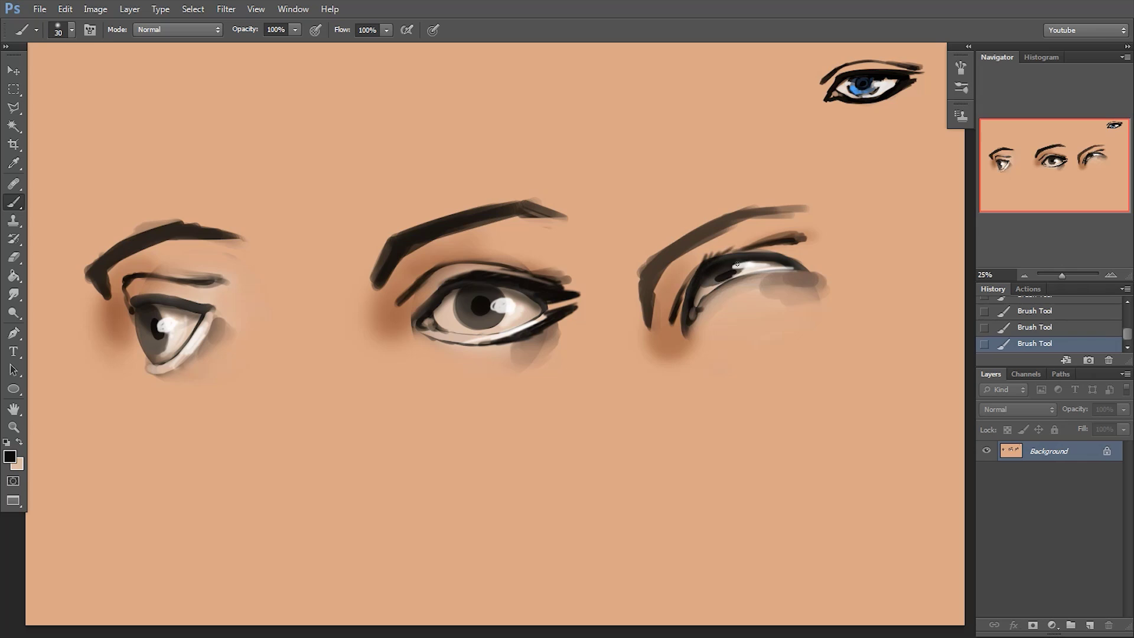
- Paint black upper lashes sweeping past the right eye's outer corner and sample the surrounding skin colour
{"action": "mouse_move", "coordinate": [737, 255]}
{"action": "left_mouse_down"}
{"action": "mouse_move", "coordinate": [806, 247]}
{"action": "mouse_move", "coordinate": [801, 254]}
{"action": "mouse_move", "coordinate": [834, 270]}
{"action": "left_mouse_up"}
{"action": "mouse_move", "coordinate": [819, 271]}
{"action": "left_mouse_down"}
{"action": "mouse_move", "coordinate": [757, 269]}
{"action": "mouse_move", "coordinate": [830, 269]}
{"action": "mouse_move", "coordinate": [767, 256]}
{"action": "mouse_move", "coordinate": [826, 259]}
{"action": "mouse_move", "coordinate": [784, 253]}
{"action": "mouse_move", "coordinate": [739, 256]}
{"action": "mouse_move", "coordinate": [840, 258]}
{"action": "left_mouse_up"}
{"action": "key", "text": "bracketright"}
{"action": "left_click", "coordinate": [826, 239], "text": "alt"}
{"action": "key", "text": "bracketleft"}
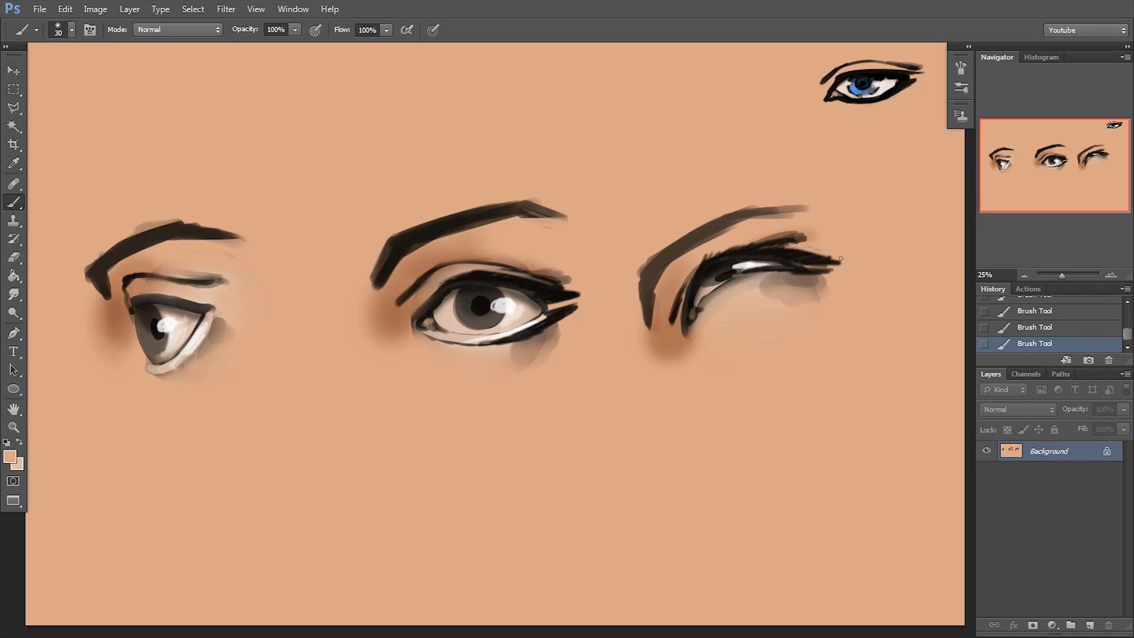
- Paint upper and lower lashes on the left eye with the dark colour sampled from its pupil
{"action": "left_click", "coordinate": [156, 332], "text": "alt"}
{"action": "mouse_move", "coordinate": [171, 301]}
{"action": "left_mouse_down"}
{"action": "mouse_move", "coordinate": [222, 305]}
{"action": "mouse_move", "coordinate": [222, 281]}
{"action": "mouse_move", "coordinate": [192, 298]}
{"action": "mouse_move", "coordinate": [163, 295]}
{"action": "mouse_move", "coordinate": [220, 295]}
{"action": "mouse_move", "coordinate": [206, 300]}
{"action": "mouse_move", "coordinate": [205, 329]}
{"action": "mouse_move", "coordinate": [229, 312]}
{"action": "mouse_move", "coordinate": [184, 363]}
{"action": "mouse_move", "coordinate": [137, 384]}
{"action": "mouse_move", "coordinate": [169, 374]}
{"action": "mouse_move", "coordinate": [230, 310]}
{"action": "left_mouse_up"}
{"action": "key", "text": "bracketright"}
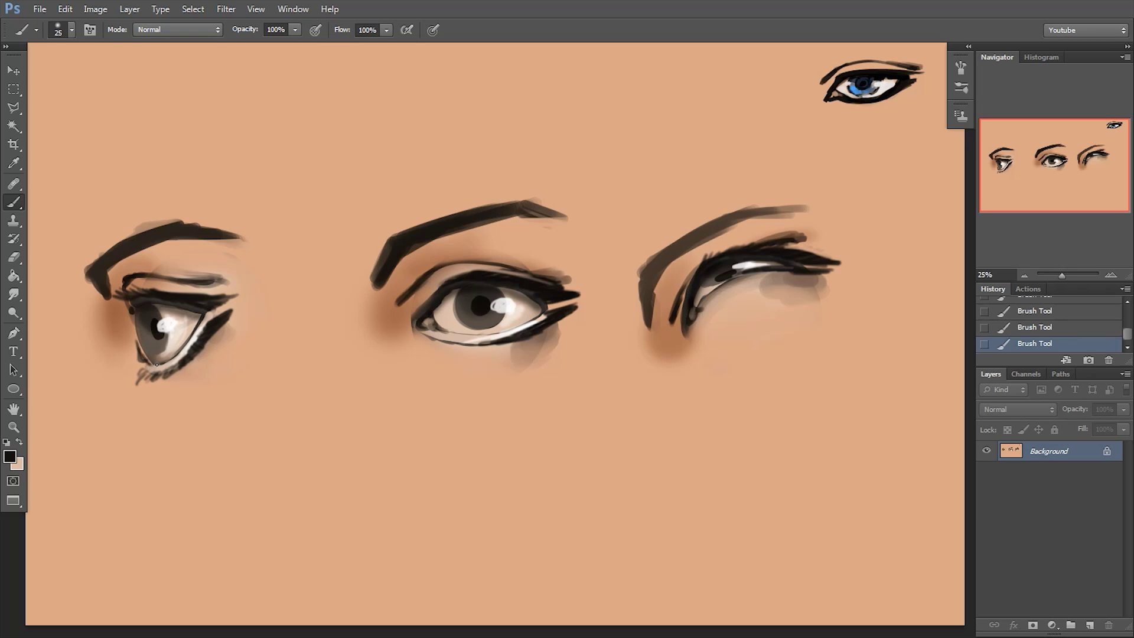
- Paint pale skin highlights at the right eye's inner corner, under its brow and beside its outer corner
{"action": "left_click", "coordinate": [694, 312], "text": "alt"}
{"action": "left_click", "coordinate": [795, 255], "text": "alt"}
{"action": "left_click", "coordinate": [685, 393], "text": "alt"}
{"action": "left_click", "coordinate": [10, 456]}
{"action": "left_click", "coordinate": [747, 413]}
{"action": "left_click_drag", "start_coordinate": [916, 582], "coordinate": [916, 576]}
{"action": "left_click", "coordinate": [1045, 404]}
{"action": "left_click_drag", "start_coordinate": [673, 340], "coordinate": [697, 355]}
{"action": "key", "text": "bracketright"}
{"action": "key", "text": "bracketright"}
{"action": "key", "text": "bracketright"}
{"action": "key", "text": "bracketright"}
{"action": "mouse_move", "coordinate": [738, 226]}
{"action": "left_mouse_down"}
{"action": "mouse_move", "coordinate": [785, 221]}
{"action": "mouse_move", "coordinate": [722, 233]}
{"action": "mouse_move", "coordinate": [821, 227]}
{"action": "mouse_move", "coordinate": [826, 241]}
{"action": "mouse_move", "coordinate": [871, 230]}
{"action": "mouse_move", "coordinate": [817, 249]}
{"action": "mouse_move", "coordinate": [853, 255]}
{"action": "mouse_move", "coordinate": [878, 240]}
{"action": "mouse_move", "coordinate": [828, 281]}
{"action": "mouse_move", "coordinate": [880, 294]}
{"action": "left_mouse_up"}
- Paint a pale skin highlight beside the middle eye's outer corner, adjusting the brush size
{"action": "key", "text": "bracketleft"}
{"action": "key", "text": "bracketleft"}
{"action": "key", "text": "bracketleft"}
{"action": "key", "text": "bracketleft"}
{"action": "key", "text": "bracketleft"}
{"action": "key", "text": "bracketright"}
{"action": "key", "text": "bracketright"}
{"action": "key", "text": "bracketright"}
{"action": "key", "text": "bracketright"}
{"action": "key", "text": "bracketright"}
{"action": "key", "text": "bracketright"}
{"action": "key", "text": "bracketright"}
{"action": "key", "text": "bracketleft"}
{"action": "key", "text": "bracketleft"}
{"action": "key", "text": "bracketleft"}
{"action": "key", "text": "bracketleft"}
{"action": "mouse_move", "coordinate": [552, 308]}
{"action": "left_mouse_down"}
{"action": "mouse_move", "coordinate": [598, 304]}
{"action": "mouse_move", "coordinate": [552, 341]}
{"action": "mouse_move", "coordinate": [615, 313]}
{"action": "mouse_move", "coordinate": [574, 353]}
{"action": "left_mouse_up"}
- Paint a soft pale highlight on the cheek beside the left eye, varying the brush size
{"action": "key", "text": "bracketright"}
{"action": "key", "text": "bracketright"}
{"action": "key", "text": "bracketright"}
{"action": "key", "text": "bracketright"}
{"action": "key", "text": "bracketright"}
{"action": "key", "text": "bracketright"}
{"action": "key", "text": "bracketright"}
{"action": "key", "text": "bracketright"}
{"action": "key", "text": "bracketleft"}
{"action": "key", "text": "bracketleft"}
{"action": "key", "text": "bracketleft"}
{"action": "key", "text": "bracketleft"}
{"action": "key", "text": "bracketleft"}
{"action": "key", "text": "bracketleft"}
{"action": "mouse_move", "coordinate": [242, 315]}
{"action": "left_mouse_down"}
{"action": "mouse_move", "coordinate": [226, 313]}
{"action": "mouse_move", "coordinate": [236, 331]}
{"action": "mouse_move", "coordinate": [255, 313]}
{"action": "mouse_move", "coordinate": [248, 329]}
{"action": "mouse_move", "coordinate": [265, 354]}
{"action": "left_mouse_up"}
{"action": "key", "text": "bracketright"}
{"action": "key", "text": "bracketright"}
{"action": "key", "text": "bracketright"}
{"action": "key", "text": "bracketright"}
{"action": "key", "text": "bracketright"}
{"action": "key", "text": "bracketright"}
{"action": "key", "text": "bracketright"}
{"action": "key", "text": "bracketright"}
{"action": "key", "text": "bracketright"}
{"action": "key", "text": "bracketright"}
{"action": "key", "text": "bracketright"}
{"action": "key", "text": "bracketleft"}
{"action": "key", "text": "bracketleft"}
{"action": "key", "text": "bracketleft"}
{"action": "key", "text": "bracketleft"}
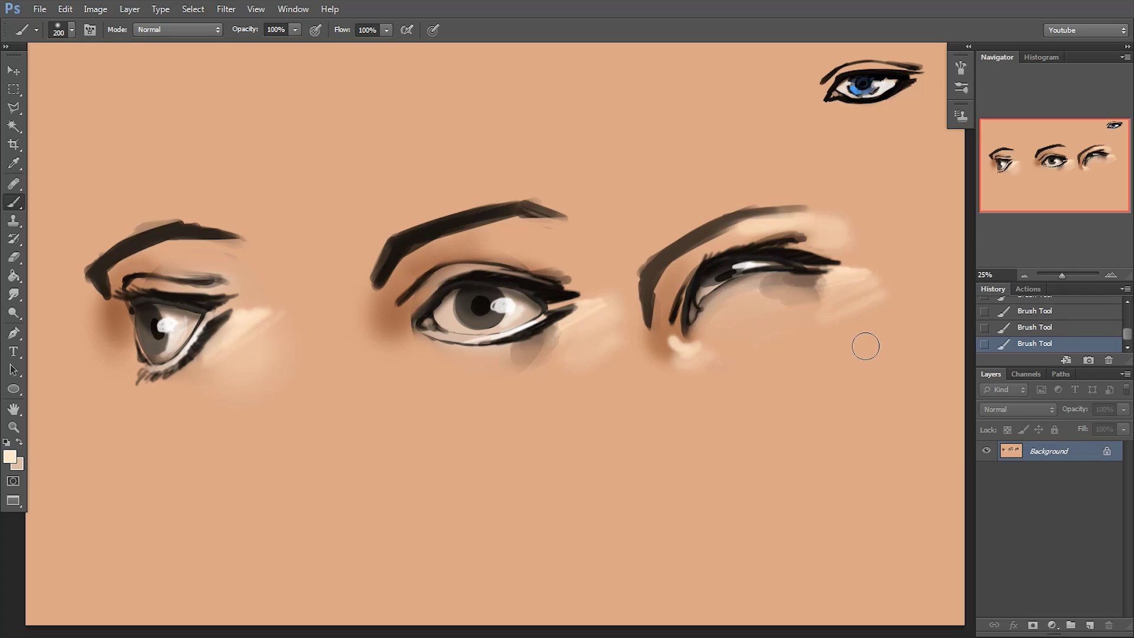
- Set the foreground colour to green 5ccc93
{"action": "left_click", "coordinate": [472, 329], "text": "alt"}
{"action": "left_click", "coordinate": [10, 456]}
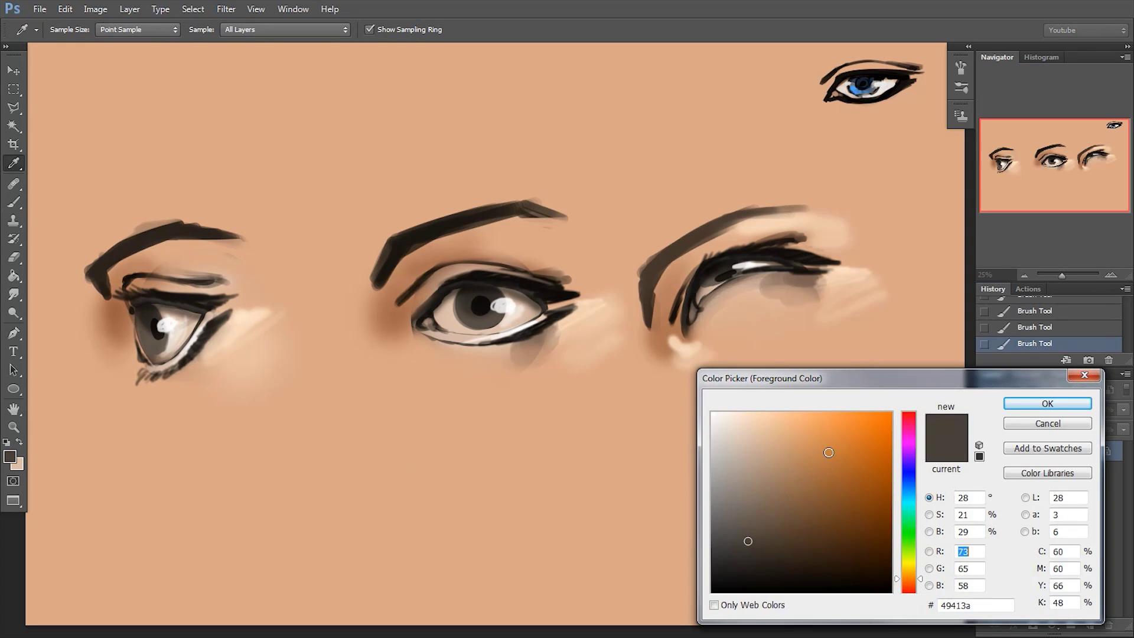
{"action": "left_click", "coordinate": [910, 479]}
{"action": "left_click_drag", "start_coordinate": [757, 421], "coordinate": [796, 412]}
{"action": "left_click_drag", "start_coordinate": [912, 509], "coordinate": [912, 517]}
{"action": "left_click", "coordinate": [810, 447]}
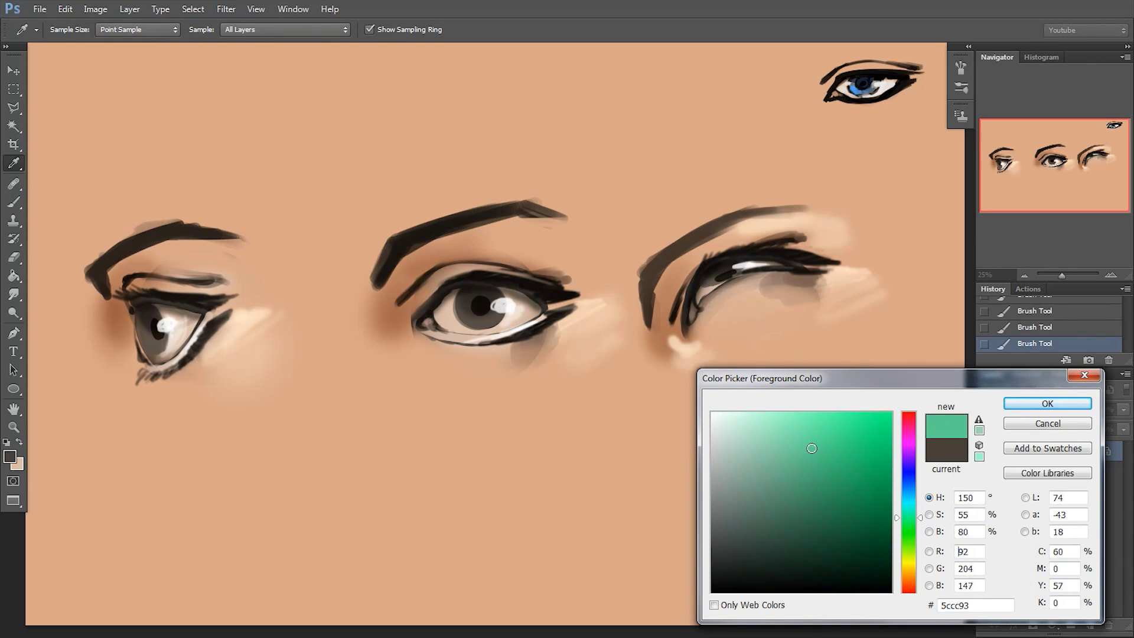
{"action": "left_click", "coordinate": [1035, 403]}
- Paint green flecks into the irises of all three eyes with a small square brush tip
{"action": "right_click", "coordinate": [760, 349]}
{"action": "left_click", "coordinate": [718, 387]}
{"action": "left_click", "coordinate": [476, 300]}
{"action": "key", "text": "bracketleft"}
{"action": "key", "text": "bracketleft"}
{"action": "key", "text": "bracketleft"}
{"action": "key", "text": "bracketleft"}
{"action": "left_click_drag", "start_coordinate": [475, 327], "coordinate": [478, 332]}
{"action": "key", "text": "bracketleft"}
{"action": "key", "text": "bracketleft"}
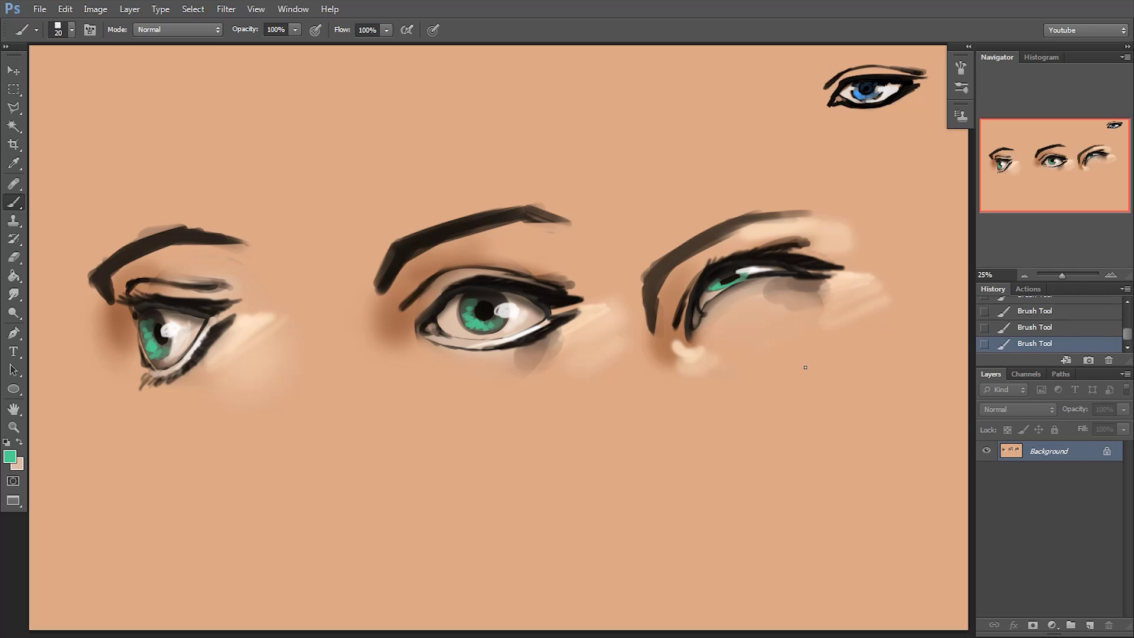
- Paint soft skin-tone highlights at the inner corners of the middle and right eyes with a sampled skin colour
{"action": "left_click", "coordinate": [453, 387], "text": "alt"}
{"action": "key", "text": "bracketleft"}
{"action": "key", "text": "bracketright"}
{"action": "left_click_drag", "start_coordinate": [408, 358], "coordinate": [398, 345]}
{"action": "left_click_drag", "start_coordinate": [716, 365], "coordinate": [680, 348]}
- Paint a skin-tone highlight below the inner corner of the left eye, sampling nearby skin colours and adjusting the brush size
{"action": "key", "text": "bracketleft"}
{"action": "left_click", "coordinate": [123, 341], "text": "alt"}
{"action": "left_click", "coordinate": [130, 368], "text": "alt"}
{"action": "left_click_drag", "start_coordinate": [125, 341], "coordinate": [116, 355]}
{"action": "left_click", "coordinate": [123, 341], "text": "alt"}
{"action": "key", "text": "bracketright"}
{"action": "left_click", "coordinate": [113, 371], "text": "alt"}
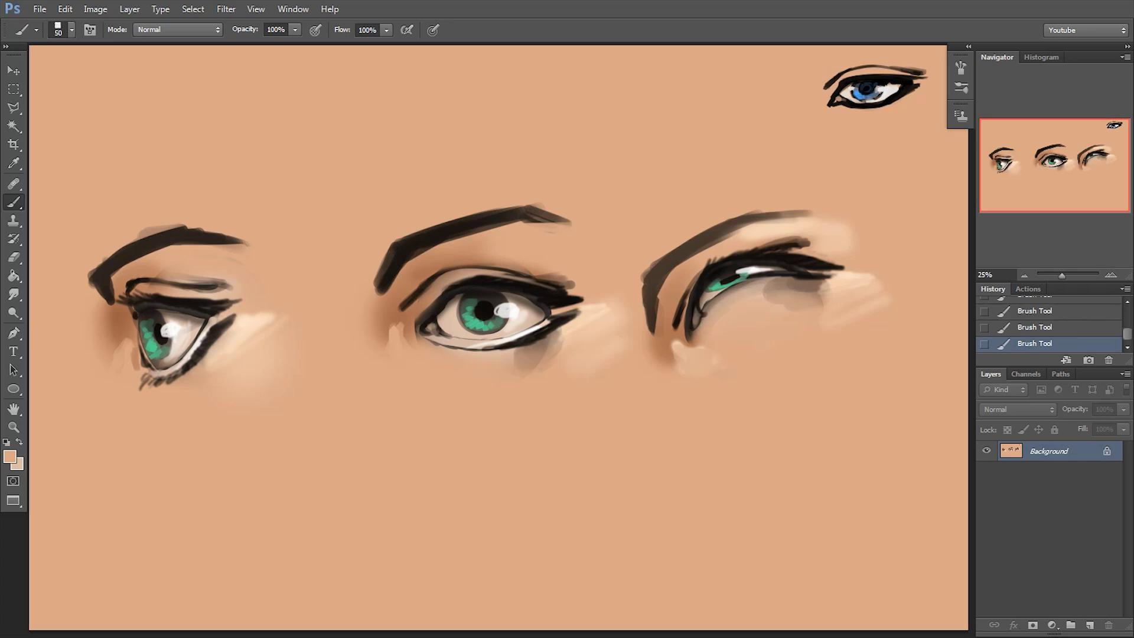
- Duplicate the artwork layer, shift the copy upward to free canvas space below the eyes, and merge it down
{"action": "left_click", "coordinate": [551, 284], "text": "alt"}
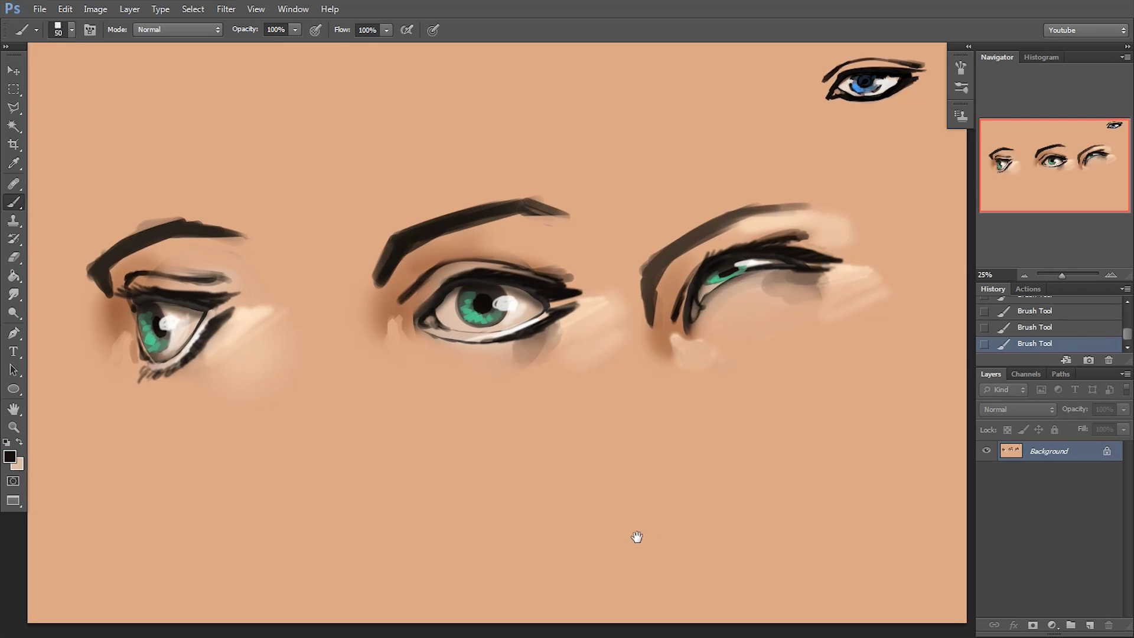
{"action": "key", "text": "ctrl+j"}
{"action": "left_click_drag", "start_coordinate": [637, 555], "coordinate": [629, 425]}
{"action": "key", "text": "ctrl+e"}
- Block in the inner corner and upper lid line of a new, larger eye below the middle eye with a big black brush
{"action": "left_click", "coordinate": [553, 163], "text": "alt"}
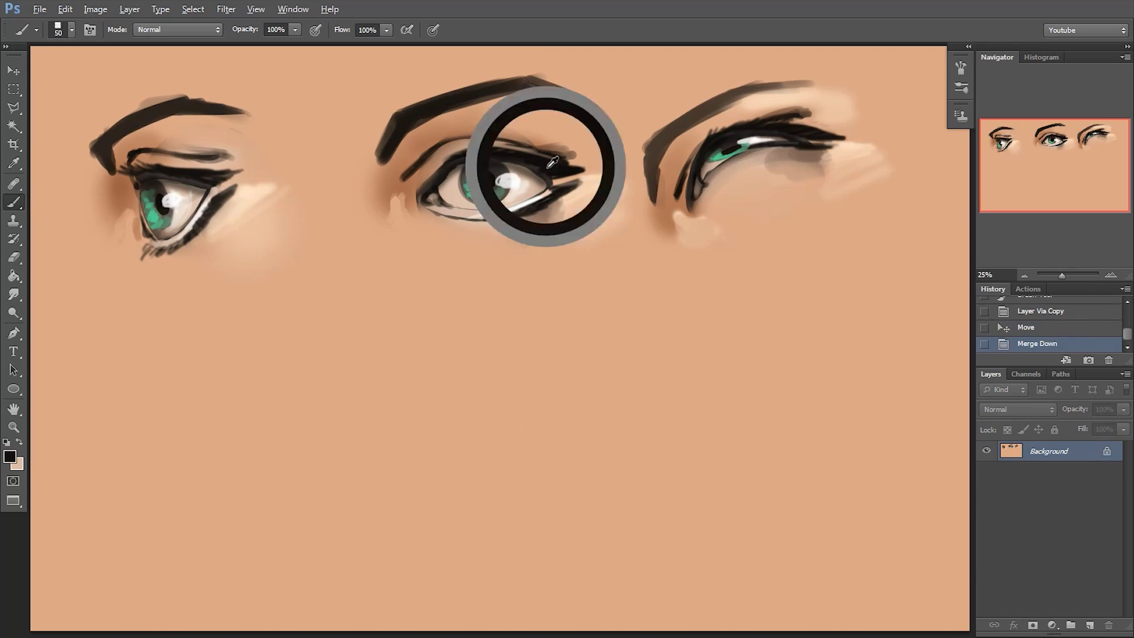
{"action": "key", "text": "bracketright"}
{"action": "mouse_move", "coordinate": [378, 418]}
{"action": "left_mouse_down"}
{"action": "mouse_move", "coordinate": [425, 346]}
{"action": "mouse_move", "coordinate": [419, 355]}
{"action": "left_mouse_up"}
{"action": "key", "text": "bracketright"}
{"action": "key", "text": "bracketright"}
{"action": "key", "text": "bracketright"}
{"action": "left_click_drag", "start_coordinate": [407, 357], "coordinate": [490, 342]}
{"action": "left_click_drag", "start_coordinate": [425, 354], "coordinate": [565, 348]}
- Block in the large eye's iris, pupil and lower lid in black, thickening the upper lid and inner corner
{"action": "mouse_move", "coordinate": [461, 343]}
{"action": "left_mouse_down"}
{"action": "mouse_move", "coordinate": [603, 353]}
{"action": "mouse_move", "coordinate": [467, 431]}
{"action": "left_mouse_up"}
{"action": "mouse_move", "coordinate": [464, 437]}
{"action": "left_mouse_down"}
{"action": "mouse_move", "coordinate": [409, 401]}
{"action": "mouse_move", "coordinate": [591, 368]}
{"action": "left_mouse_up"}
{"action": "left_click_drag", "start_coordinate": [452, 357], "coordinate": [524, 359]}
{"action": "mouse_move", "coordinate": [473, 363]}
{"action": "left_mouse_down"}
{"action": "mouse_move", "coordinate": [496, 374]}
{"action": "mouse_move", "coordinate": [478, 385]}
{"action": "left_mouse_up"}
{"action": "left_click_drag", "start_coordinate": [466, 358], "coordinate": [416, 365]}
{"action": "left_click_drag", "start_coordinate": [520, 353], "coordinate": [582, 361]}
{"action": "left_click_drag", "start_coordinate": [384, 423], "coordinate": [408, 410]}
- Paint the lid crease and a thick dark eyebrow above the large eye
{"action": "key", "text": "bracketleft"}
{"action": "left_click_drag", "start_coordinate": [368, 366], "coordinate": [403, 341]}
{"action": "mouse_move", "coordinate": [377, 361]}
{"action": "left_mouse_down"}
{"action": "mouse_move", "coordinate": [585, 325]}
{"action": "mouse_move", "coordinate": [461, 318]}
{"action": "left_mouse_up"}
{"action": "key", "text": "bracketright"}
{"action": "mouse_move", "coordinate": [317, 357]}
{"action": "left_mouse_down"}
{"action": "mouse_move", "coordinate": [354, 302]}
{"action": "mouse_move", "coordinate": [435, 260]}
{"action": "mouse_move", "coordinate": [532, 255]}
{"action": "mouse_move", "coordinate": [354, 282]}
{"action": "mouse_move", "coordinate": [311, 356]}
{"action": "left_mouse_up"}
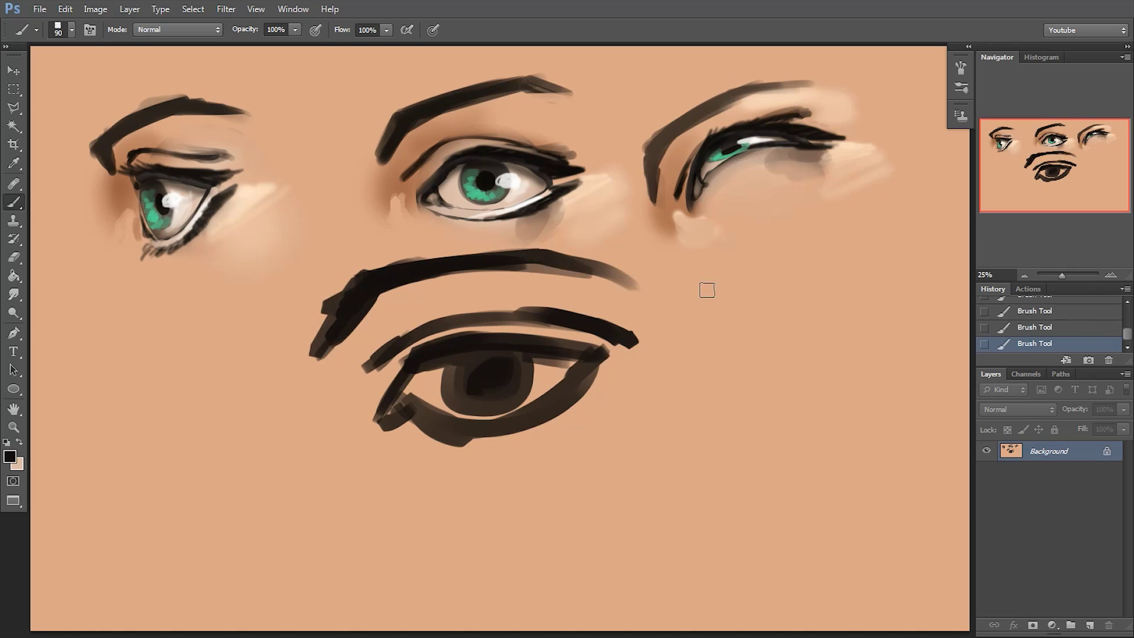
- Refine the large eye's inner white and the iris outline with a smaller brush, alternating sampled skin and dark tones
{"action": "key", "text": "bracketleft"}
{"action": "key", "text": "bracketleft"}
{"action": "key", "text": "bracketleft"}
{"action": "key", "text": "bracketleft"}
{"action": "key", "text": "bracketleft"}
{"action": "left_click", "coordinate": [436, 394], "text": "alt"}
{"action": "left_click", "coordinate": [446, 371], "text": "alt"}
{"action": "left_click_drag", "start_coordinate": [442, 387], "coordinate": [442, 415]}
{"action": "left_click", "coordinate": [435, 384], "text": "alt"}
{"action": "mouse_move", "coordinate": [442, 376]}
{"action": "left_mouse_down"}
{"action": "mouse_move", "coordinate": [455, 413]}
{"action": "mouse_move", "coordinate": [503, 416]}
{"action": "mouse_move", "coordinate": [483, 411]}
{"action": "mouse_move", "coordinate": [531, 357]}
{"action": "mouse_move", "coordinate": [469, 394]}
{"action": "mouse_move", "coordinate": [501, 400]}
{"action": "left_mouse_up"}
{"action": "left_click", "coordinate": [444, 358], "text": "alt"}
- Lighten the inside of the large eye's iris with a sampled tone and redefine its dark pupil
{"action": "left_click", "coordinate": [541, 383], "text": "alt"}
{"action": "key", "text": "bracketright"}
{"action": "key", "text": "bracketright"}
{"action": "key", "text": "bracketright"}
{"action": "key", "text": "bracketright"}
{"action": "left_click_drag", "start_coordinate": [516, 372], "coordinate": [469, 385]}
{"action": "left_click", "coordinate": [507, 354], "text": "alt"}
{"action": "mouse_move", "coordinate": [486, 363]}
{"action": "left_mouse_down"}
{"action": "mouse_move", "coordinate": [474, 379]}
{"action": "mouse_move", "coordinate": [513, 381]}
{"action": "left_mouse_up"}
- Trim the lower edge of the large eye's lower lid towards the inner corner using sampled skin and dark tones
{"action": "left_click", "coordinate": [616, 407], "text": "alt"}
{"action": "key", "text": "bracketleft"}
{"action": "left_click", "coordinate": [519, 425], "text": "alt"}
{"action": "left_click", "coordinate": [479, 453], "text": "alt"}
{"action": "left_click_drag", "start_coordinate": [466, 447], "coordinate": [375, 416]}
- Darken the large eye's outer corner with a sampled dark tone and extend it outward with a larger brush
{"action": "left_click", "coordinate": [549, 413], "text": "alt"}
{"action": "key", "text": "bracketright"}
{"action": "key", "text": "bracketright"}
{"action": "mouse_move", "coordinate": [555, 399]}
{"action": "left_mouse_down"}
{"action": "mouse_move", "coordinate": [611, 354]}
{"action": "mouse_move", "coordinate": [641, 356]}
{"action": "left_mouse_up"}
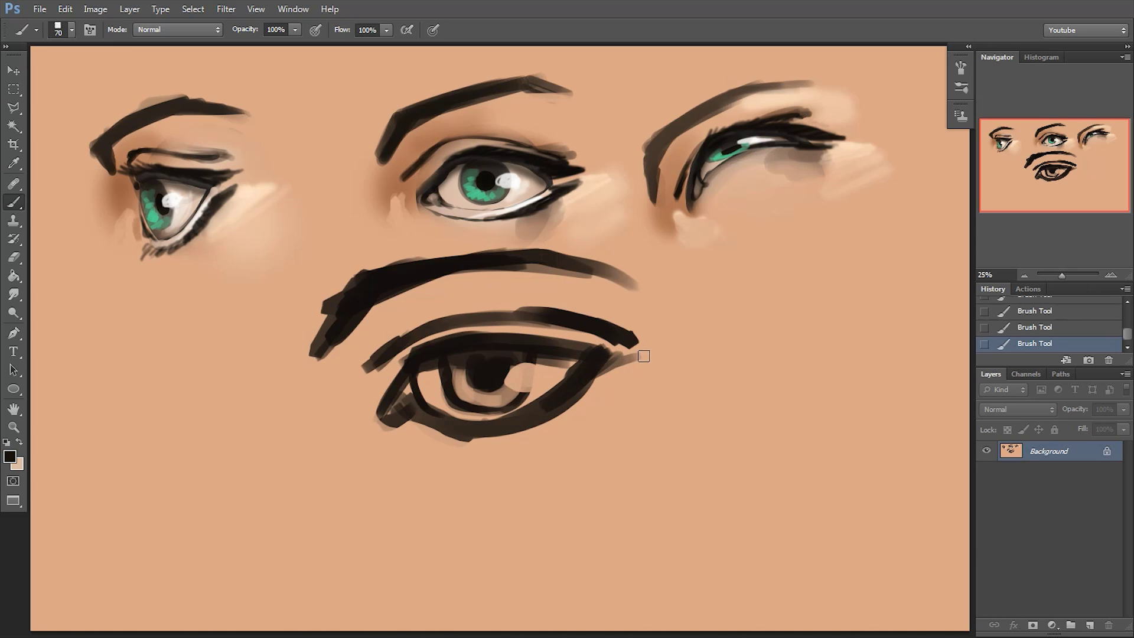